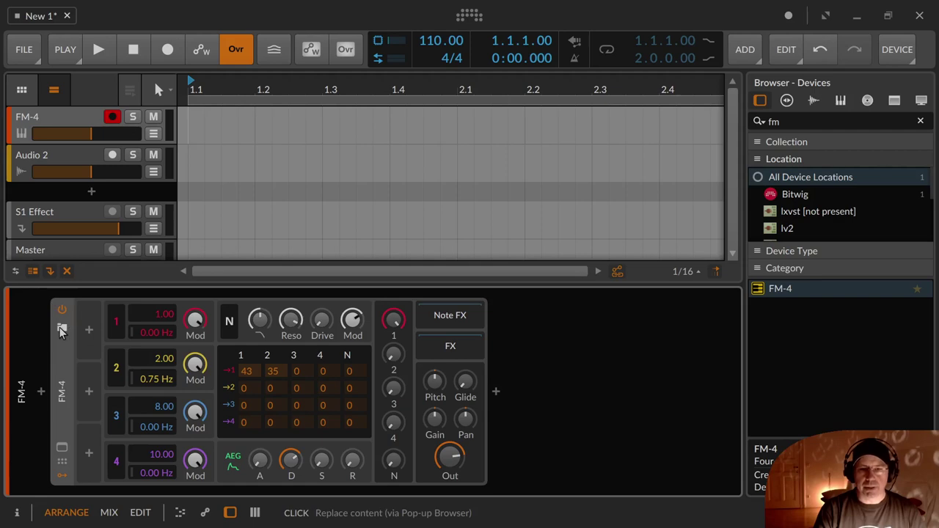
Look at the replacement presets offered for the FM-4 device and close the preset browser.
{"action": "left_click", "coordinate": [62, 329]}
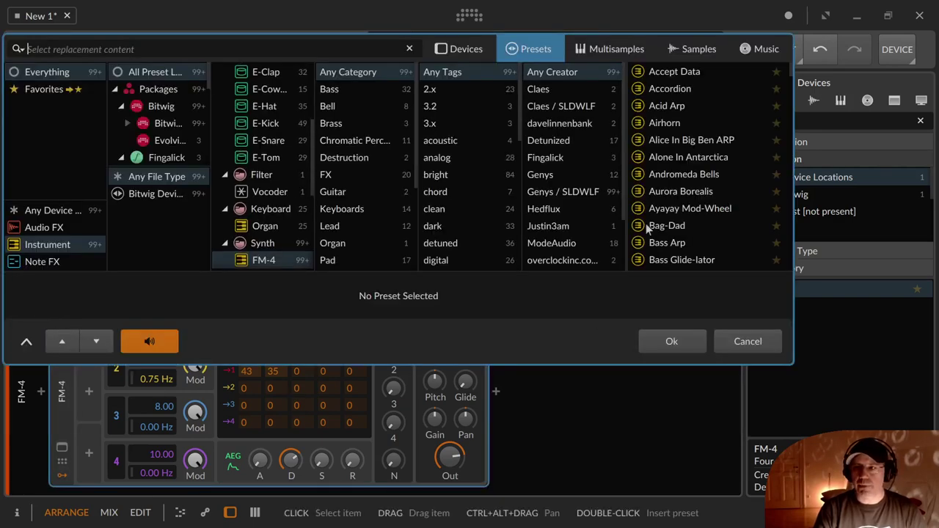
{"action": "left_click", "coordinate": [572, 473]}
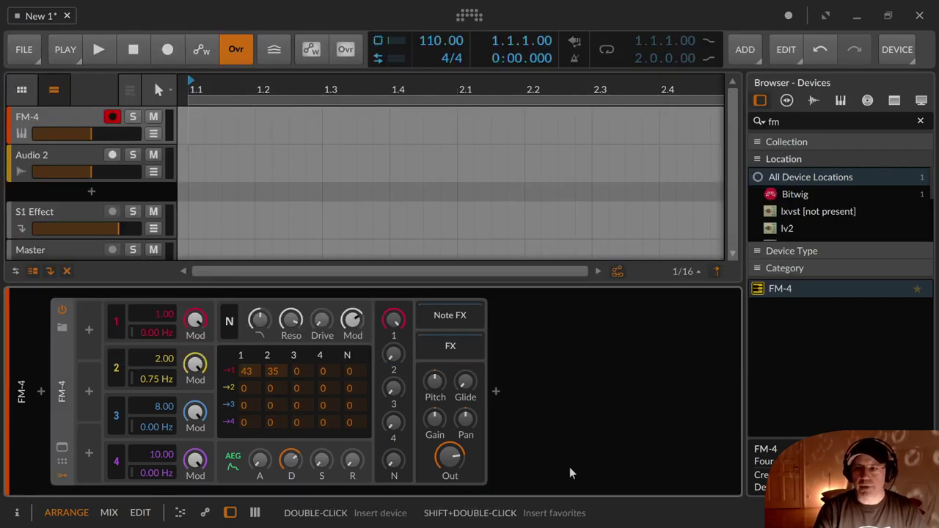
Deactivate the FM-4 device and activate it again.
{"action": "right_click", "coordinate": [64, 374]}
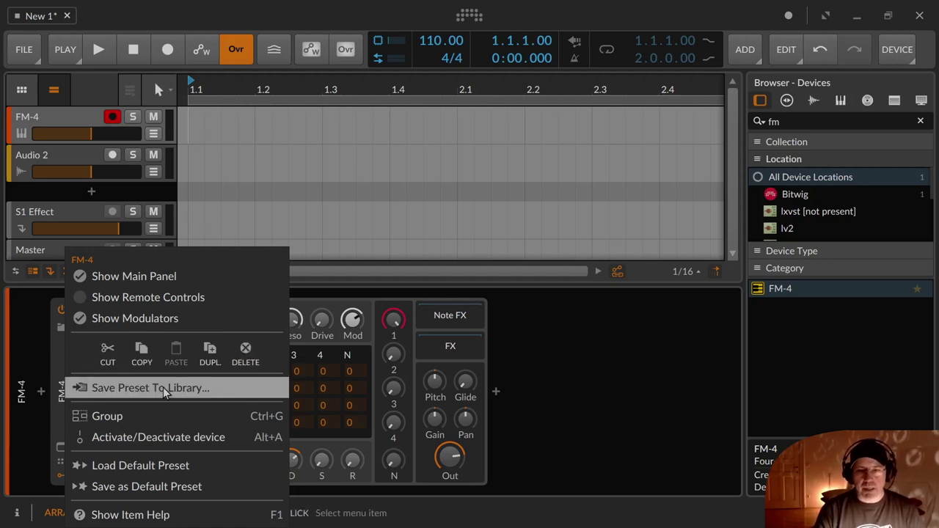
{"action": "left_click", "coordinate": [110, 437]}
{"action": "right_click", "coordinate": [62, 379]}
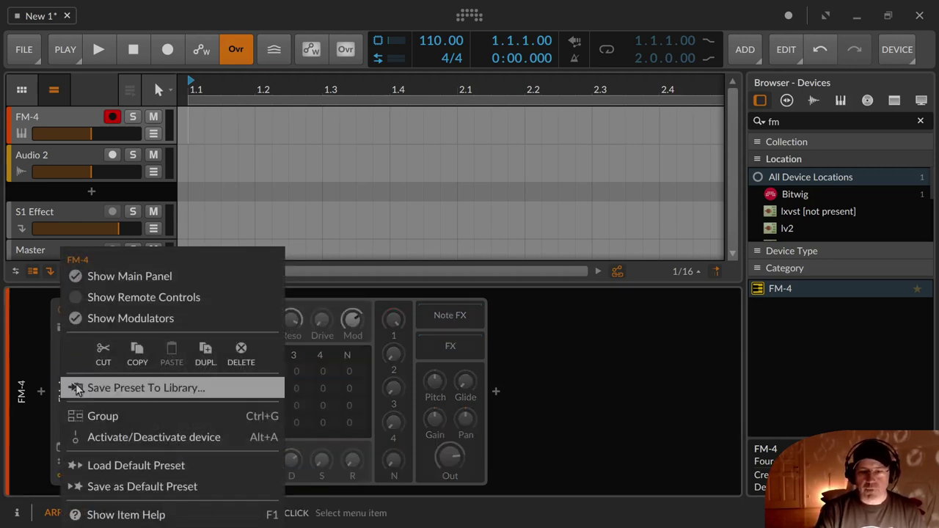
{"action": "left_click", "coordinate": [64, 436]}
Examine the built-in item help for the FM-4 device, then close it.
{"action": "right_click", "coordinate": [63, 394]}
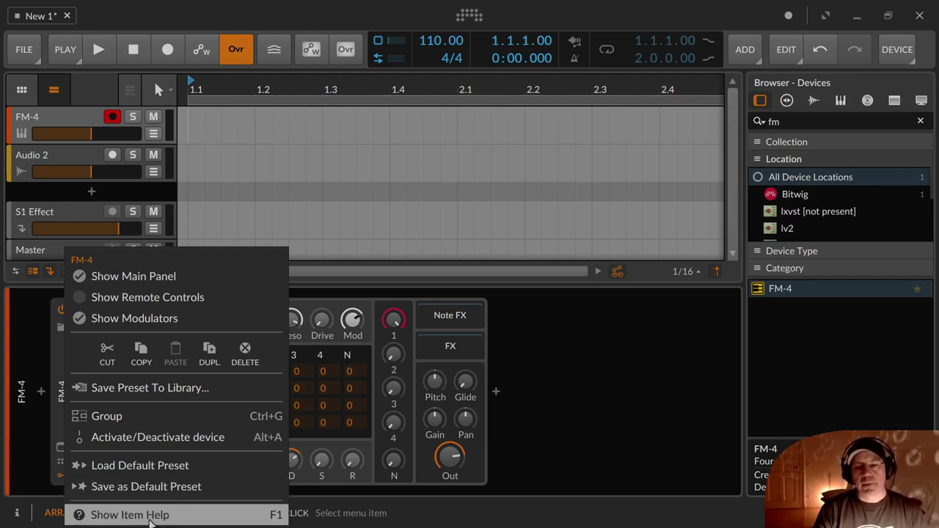
{"action": "left_click", "coordinate": [150, 518]}
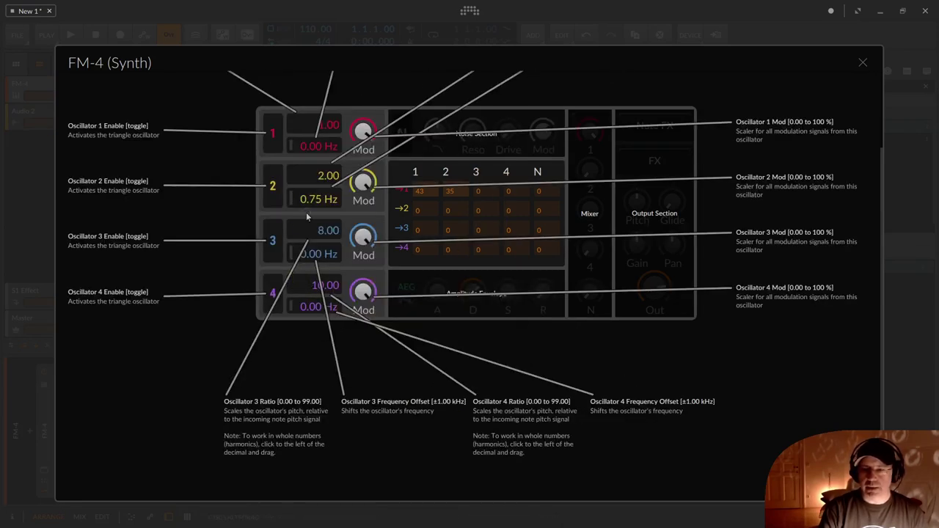
{"action": "key", "text": "Escape"}
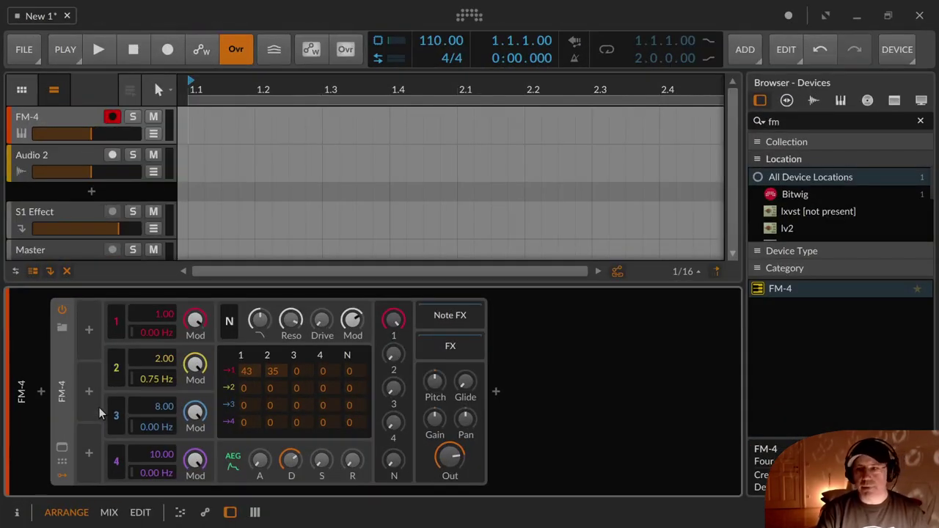
Open the FM-4's expanded device view and look through the list of its remote control pages, hiding the remote controls again.
{"action": "left_click", "coordinate": [61, 450]}
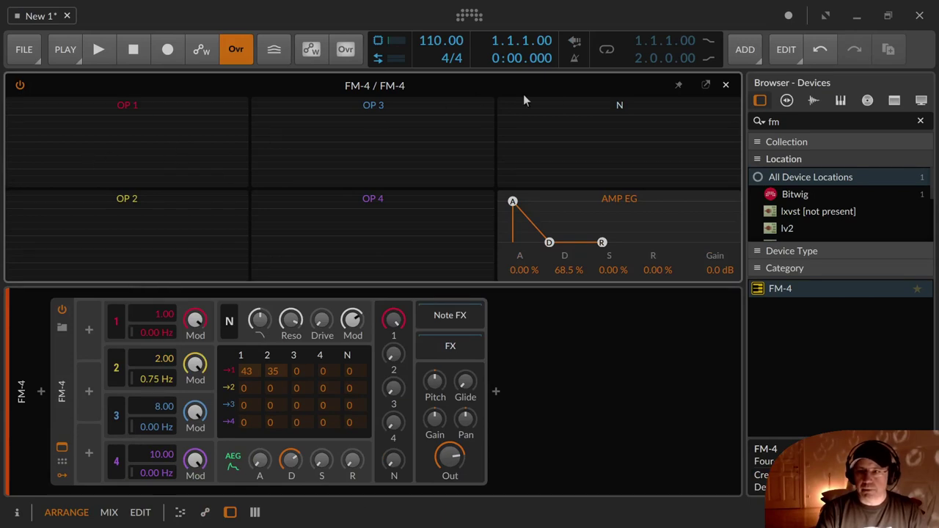
{"action": "left_click", "coordinate": [63, 462]}
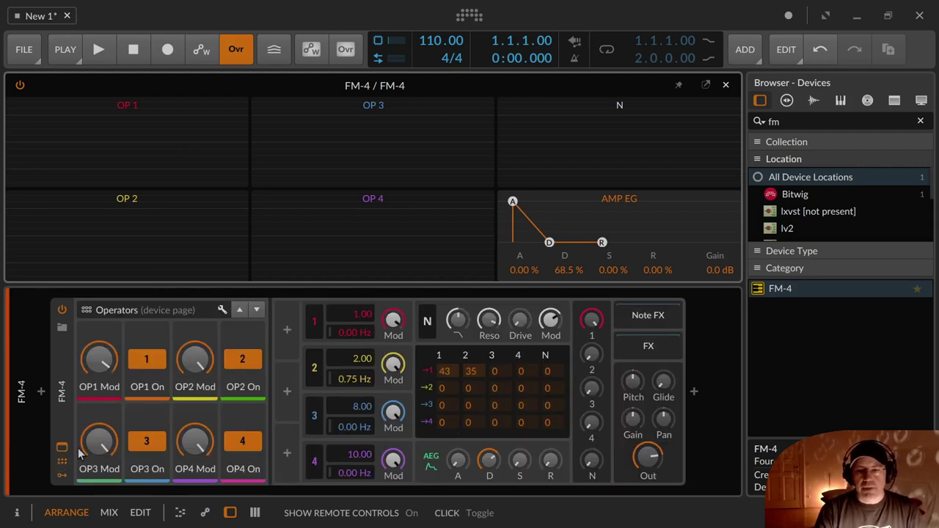
{"action": "left_click", "coordinate": [170, 309]}
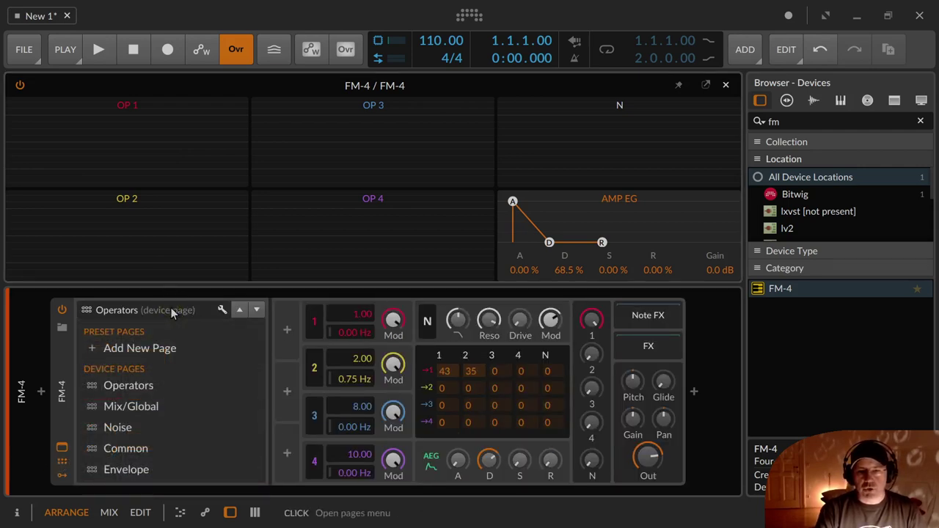
{"action": "left_click", "coordinate": [139, 309]}
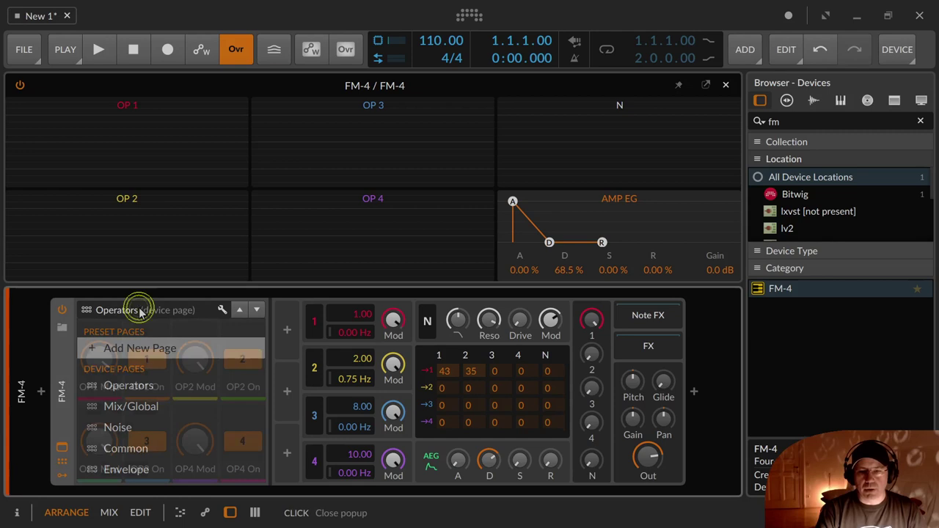
{"action": "left_click", "coordinate": [62, 461]}
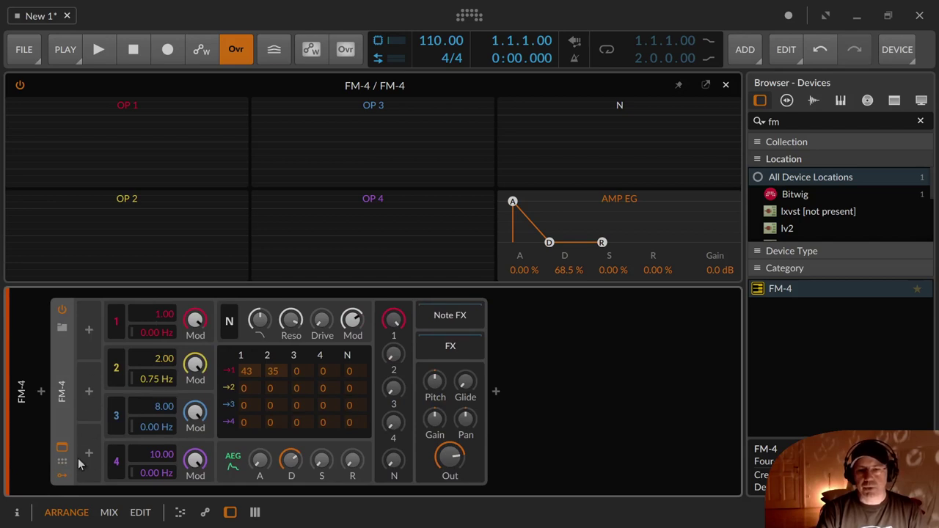
Hide the FM-4's modulator slots and test switching oscillator 1 off and back on.
{"action": "left_click", "coordinate": [62, 477]}
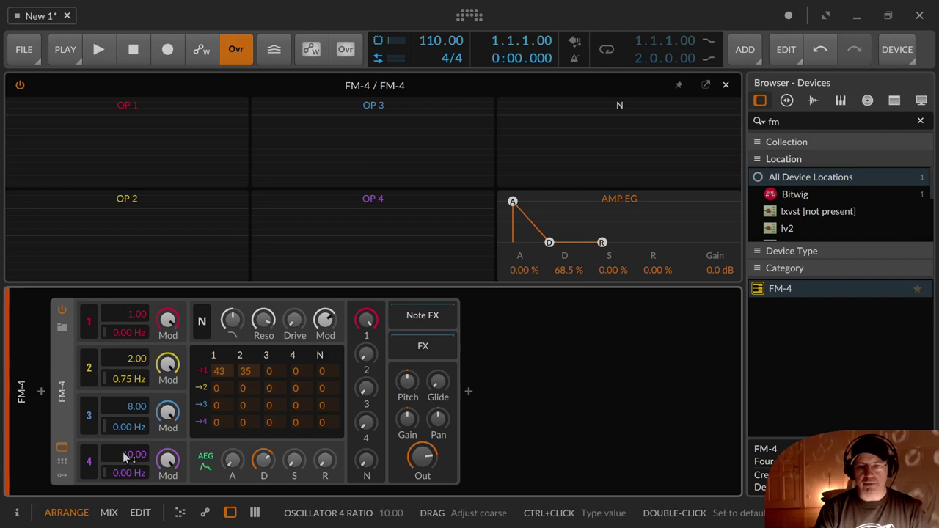
{"action": "left_click", "coordinate": [90, 324]}
{"action": "left_click", "coordinate": [88, 323]}
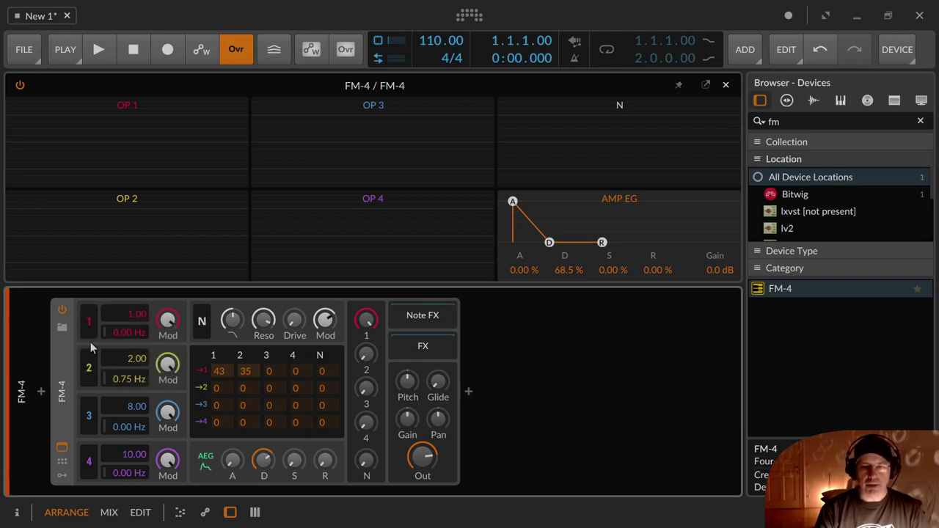
{"action": "left_click", "coordinate": [90, 323]}
{"action": "left_click", "coordinate": [90, 325]}
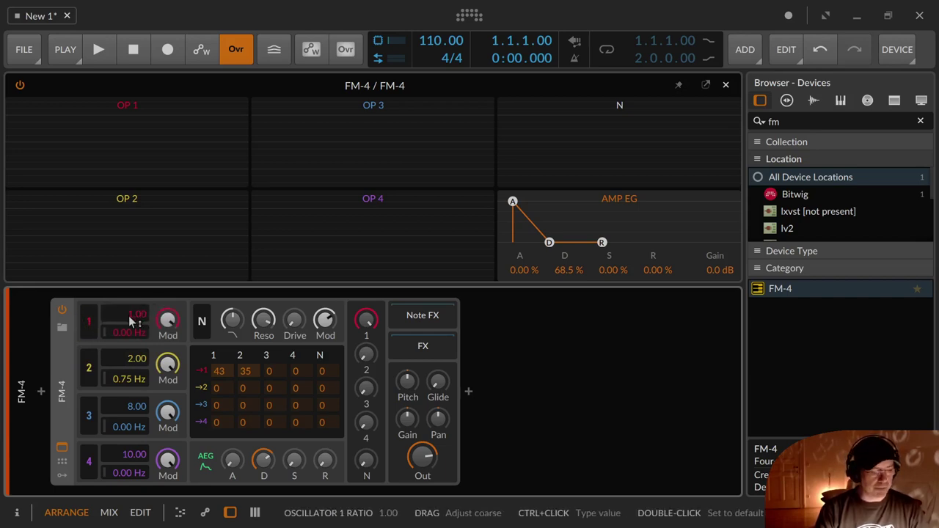
Try a 13.7 Hz frequency offset on oscillator 1, reset it to the default, and test the oscillator's Mod amount.
{"action": "mouse_move", "coordinate": [133, 321]}
{"action": "left_mouse_down"}
{"action": "mouse_move", "coordinate": [133, 312]}
{"action": "mouse_move", "coordinate": [133, 326]}
{"action": "mouse_move", "coordinate": [146, 330]}
{"action": "mouse_move", "coordinate": [147, 318]}
{"action": "mouse_move", "coordinate": [134, 336]}
{"action": "left_mouse_up"}
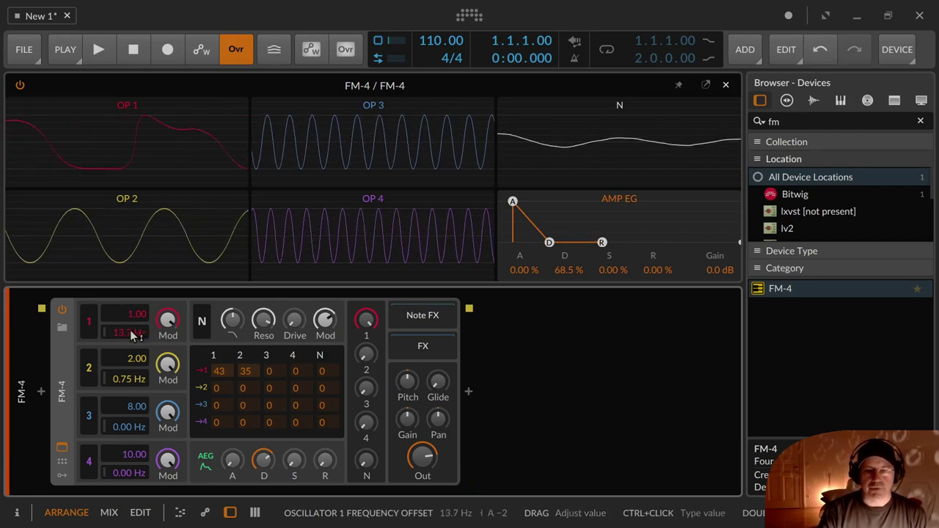
{"action": "double_click", "coordinate": [135, 334]}
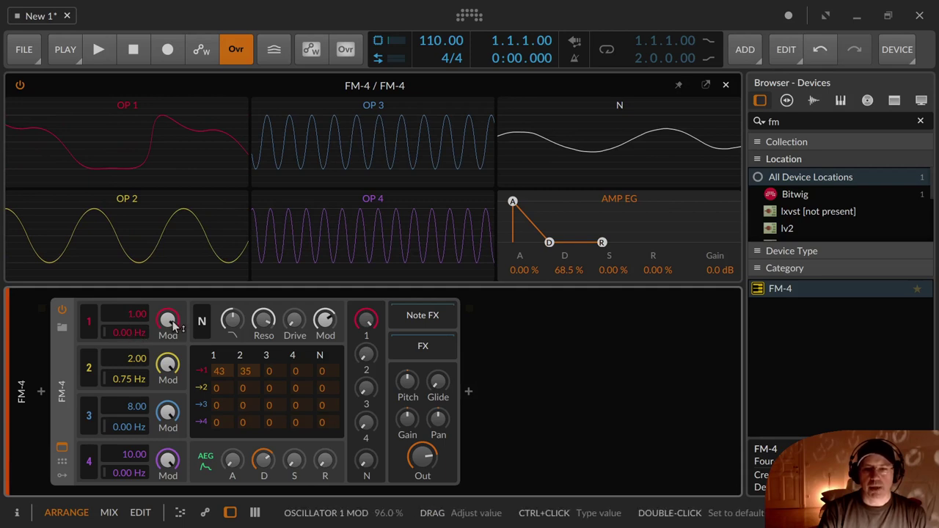
{"action": "left_click_drag", "start_coordinate": [169, 321], "coordinate": [168, 320]}
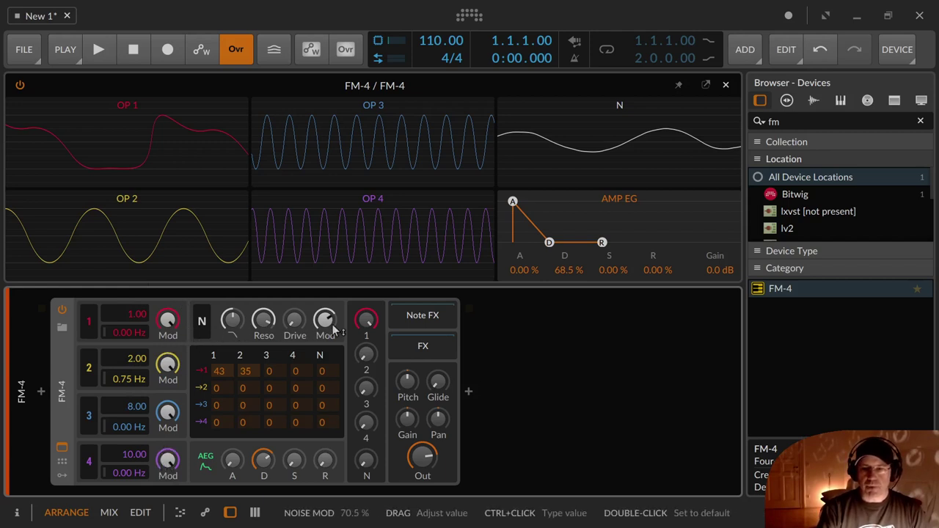
Toggle the noise generator off and on, set its cutoff to about 490 Hz and drive to +6.0 dB, and adjust its resonance and Mod amount.
{"action": "left_click", "coordinate": [203, 323]}
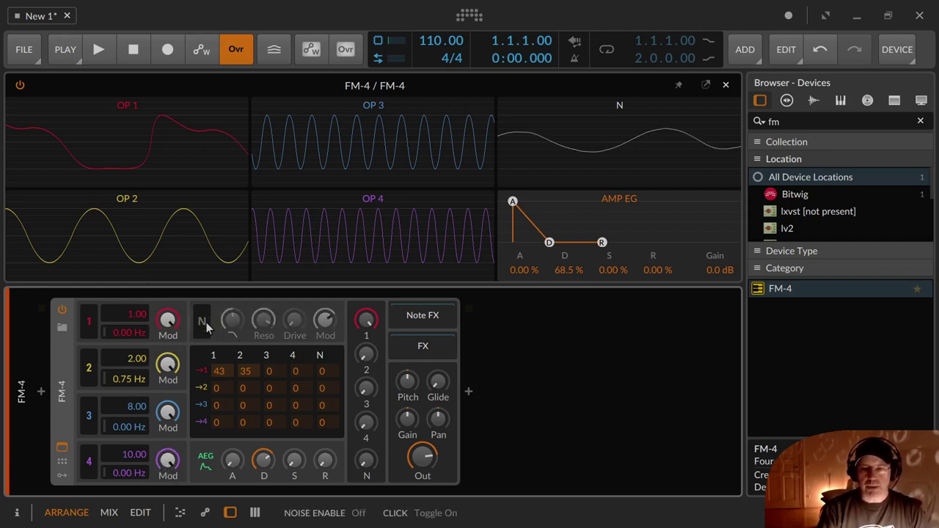
{"action": "left_click", "coordinate": [203, 323]}
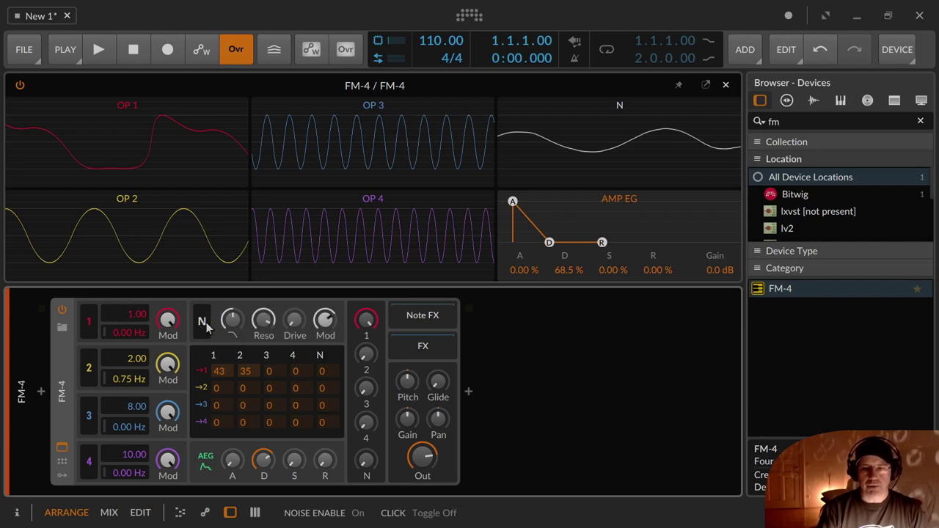
{"action": "left_click_drag", "start_coordinate": [232, 320], "coordinate": [303, 326]}
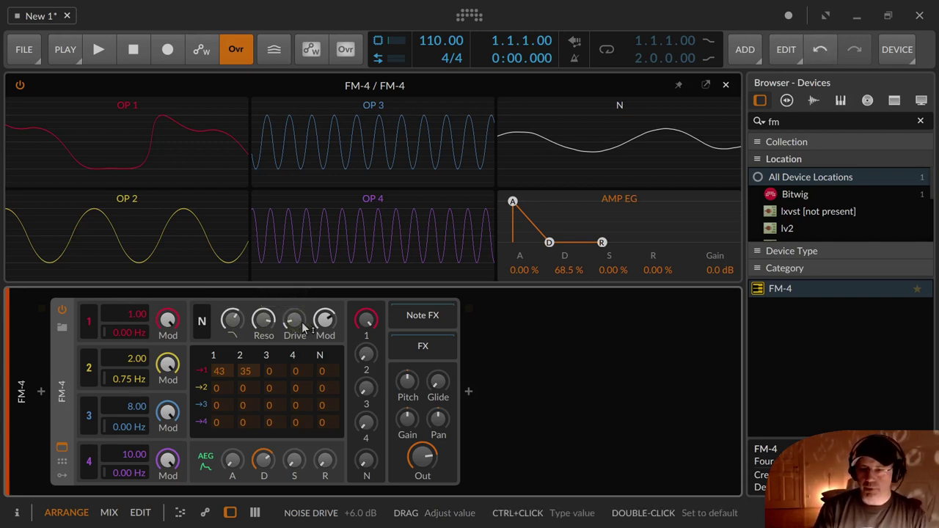
{"action": "left_click_drag", "start_coordinate": [325, 319], "coordinate": [325, 320]}
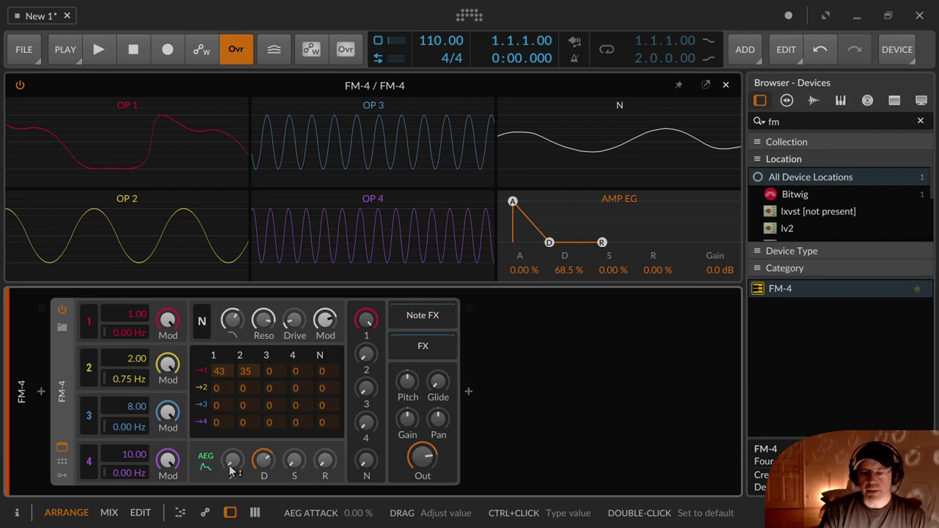
Set the amplitude envelope to 0.29 % attack, 58.2 % decay, 6.57 % sustain and 0.29 % release.
{"action": "left_click_drag", "start_coordinate": [232, 469], "coordinate": [325, 461]}
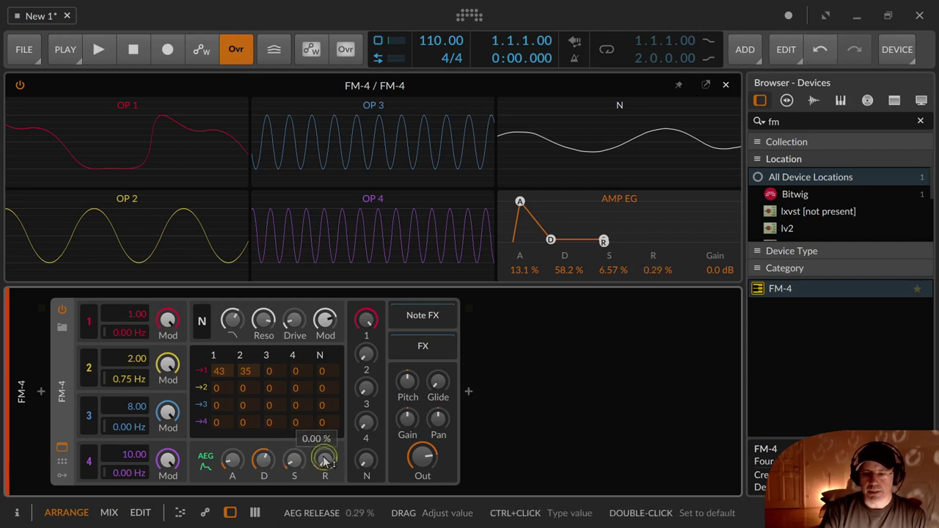
{"action": "left_click_drag", "start_coordinate": [232, 461], "coordinate": [232, 469]}
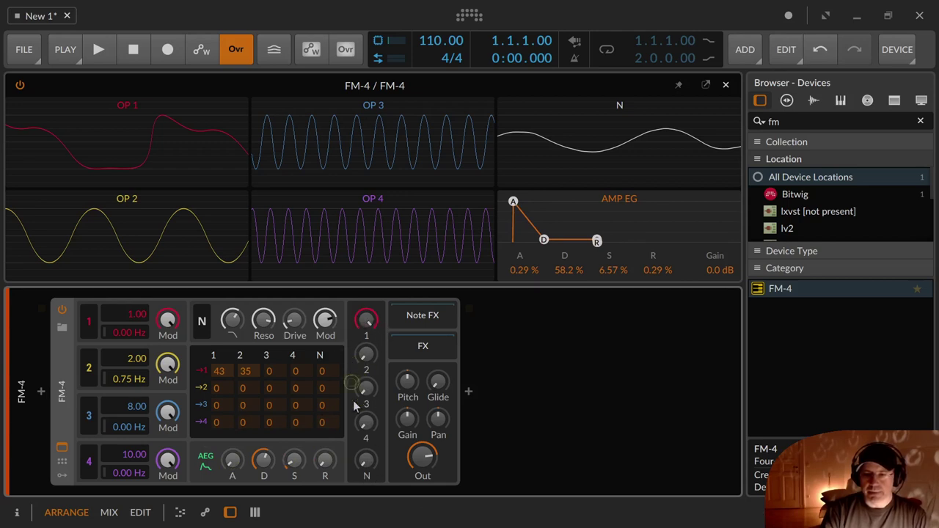
Try out the mixer levels of oscillators 1 and 2 and the noise generator.
{"action": "mouse_move", "coordinate": [367, 320]}
{"action": "left_mouse_down"}
{"action": "mouse_move", "coordinate": [366, 352]}
{"action": "mouse_move", "coordinate": [366, 330]}
{"action": "left_mouse_up"}
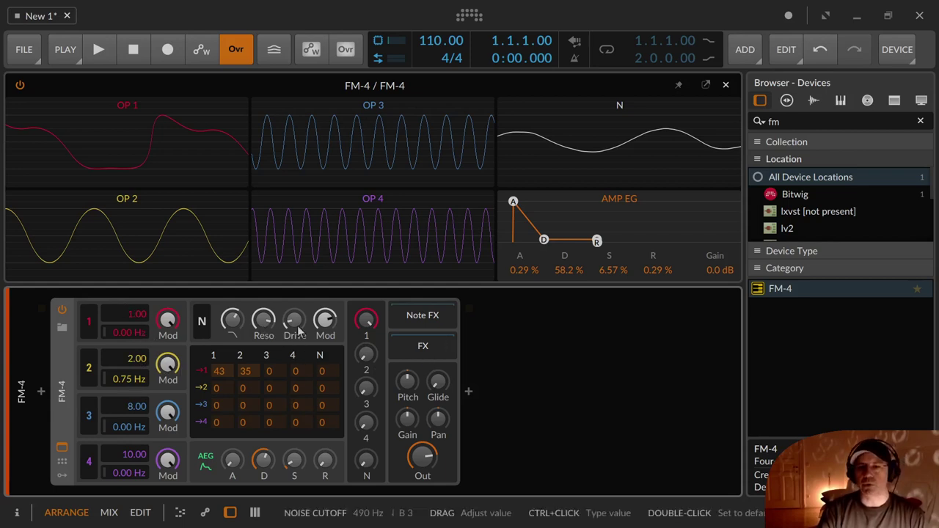
{"action": "left_click", "coordinate": [366, 323]}
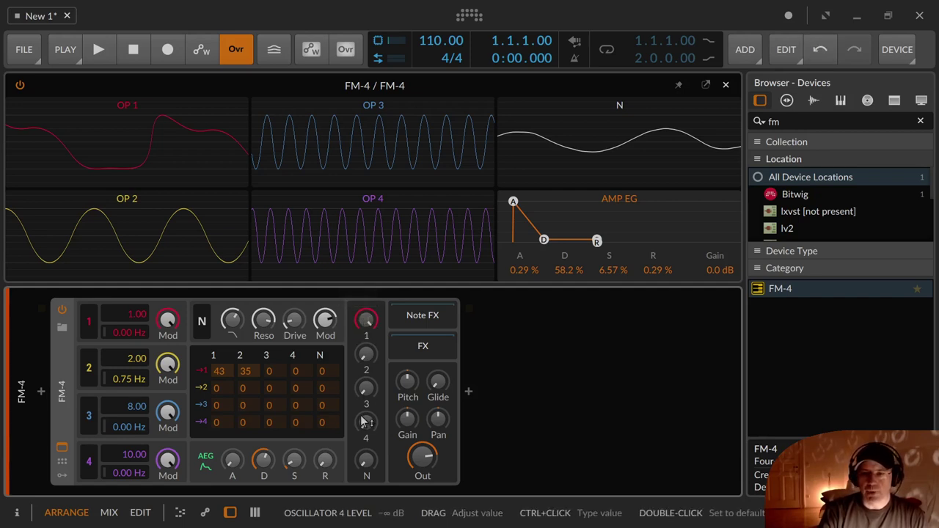
{"action": "left_click_drag", "start_coordinate": [366, 355], "coordinate": [366, 380]}
{"action": "left_click_drag", "start_coordinate": [366, 461], "coordinate": [366, 469]}
{"action": "mouse_move", "coordinate": [371, 354]}
{"action": "left_mouse_down"}
{"action": "mouse_move", "coordinate": [371, 367]}
{"action": "mouse_move", "coordinate": [374, 355]}
{"action": "left_mouse_up"}
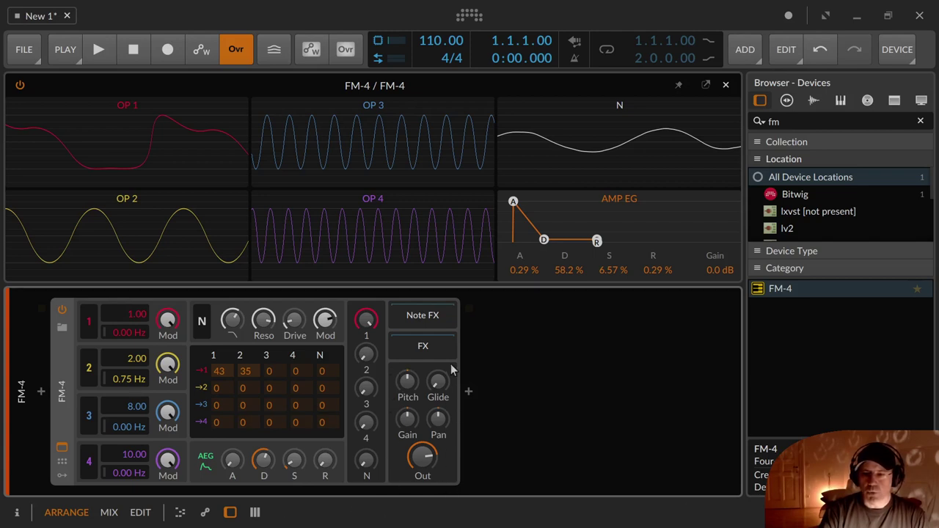
Try raising the FM-4's pitch, set the envelope sustain to 58.9 %, and reset the pitch to its default.
{"action": "left_click", "coordinate": [408, 381]}
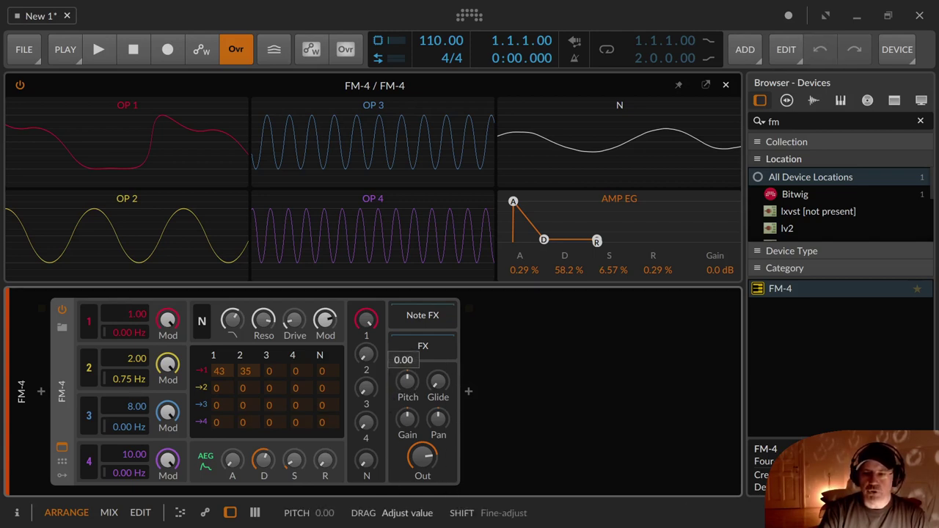
{"action": "left_click", "coordinate": [408, 387]}
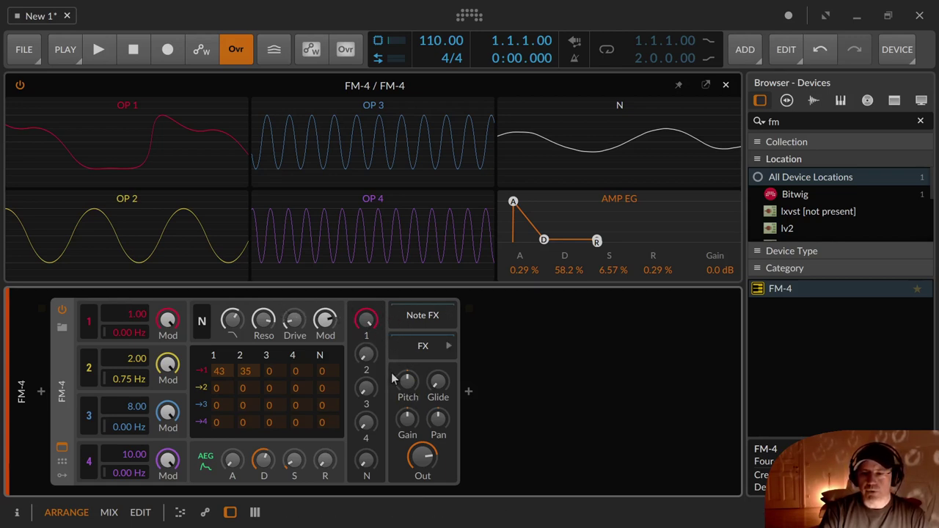
{"action": "left_click_drag", "start_coordinate": [411, 387], "coordinate": [411, 359]}
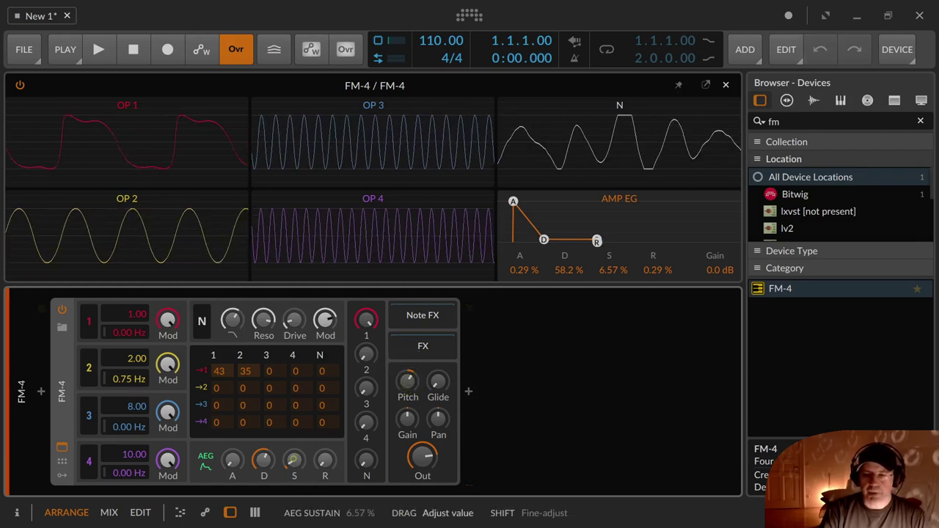
{"action": "mouse_move", "coordinate": [294, 460]}
{"action": "left_mouse_down"}
{"action": "mouse_move", "coordinate": [294, 441]}
{"action": "mouse_move", "coordinate": [294, 455]}
{"action": "left_mouse_up"}
{"action": "mouse_move", "coordinate": [408, 380]}
{"action": "left_mouse_down"}
{"action": "mouse_move", "coordinate": [408, 371]}
{"action": "mouse_move", "coordinate": [411, 383]}
{"action": "left_mouse_up"}
{"action": "double_click", "coordinate": [411, 383]}
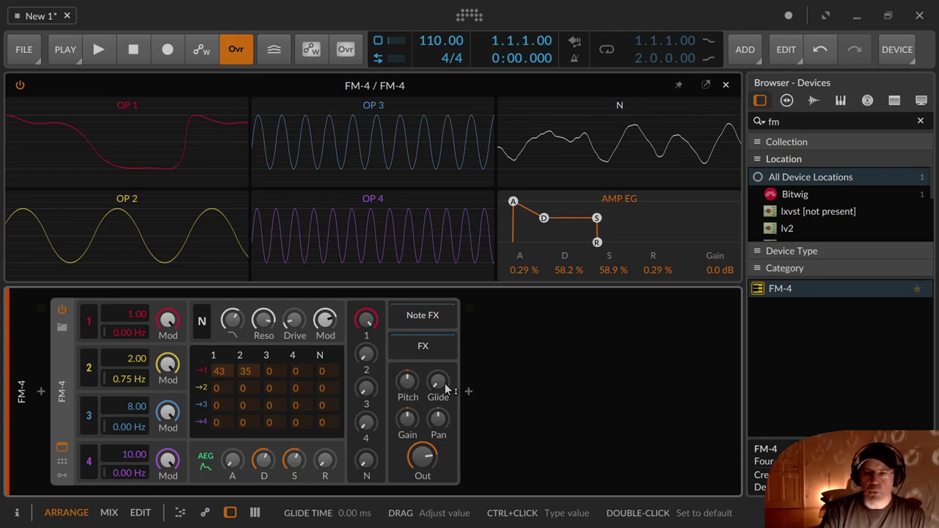
Try a glide time of 1.00 s and turn the glide back down.
{"action": "left_click_drag", "start_coordinate": [446, 389], "coordinate": [446, 345]}
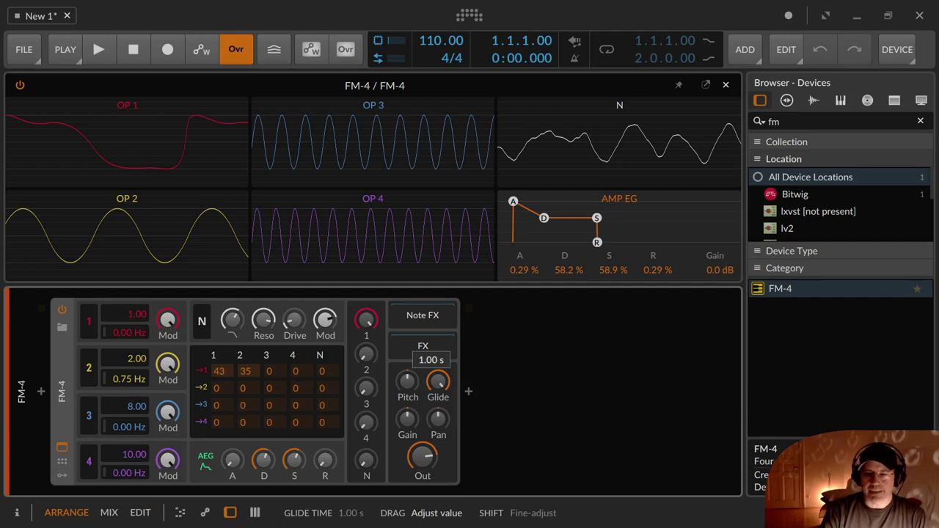
{"action": "left_click_drag", "start_coordinate": [446, 344], "coordinate": [448, 391]}
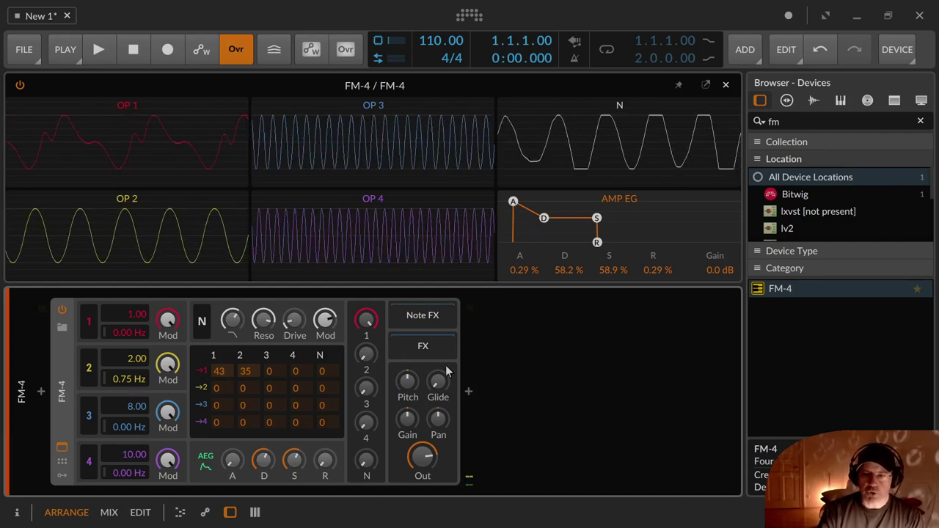
{"action": "left_click_drag", "start_coordinate": [442, 378], "coordinate": [444, 382]}
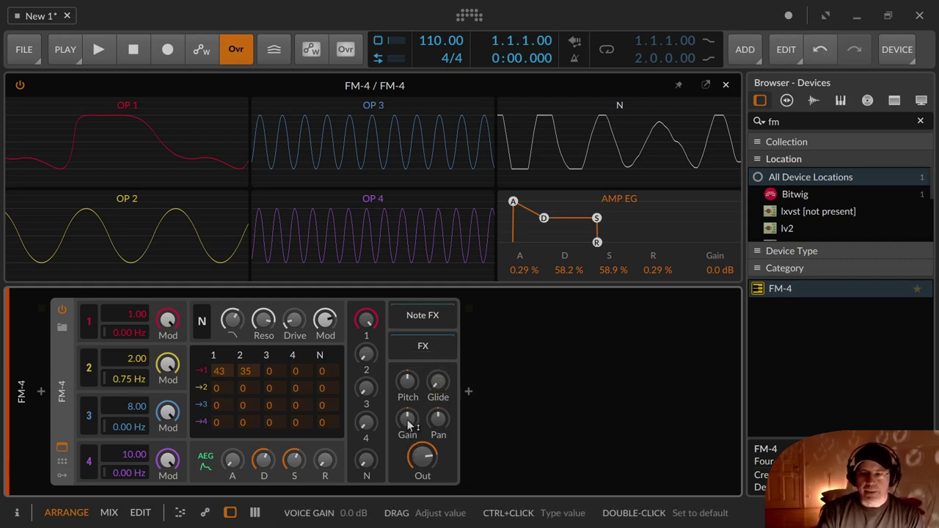
Raise the FM-4's voice gain to +3.7 dB.
{"action": "mouse_move", "coordinate": [411, 430]}
{"action": "left_mouse_down"}
{"action": "mouse_move", "coordinate": [411, 419]}
{"action": "mouse_move", "coordinate": [411, 442]}
{"action": "mouse_move", "coordinate": [407, 419]}
{"action": "left_mouse_up"}
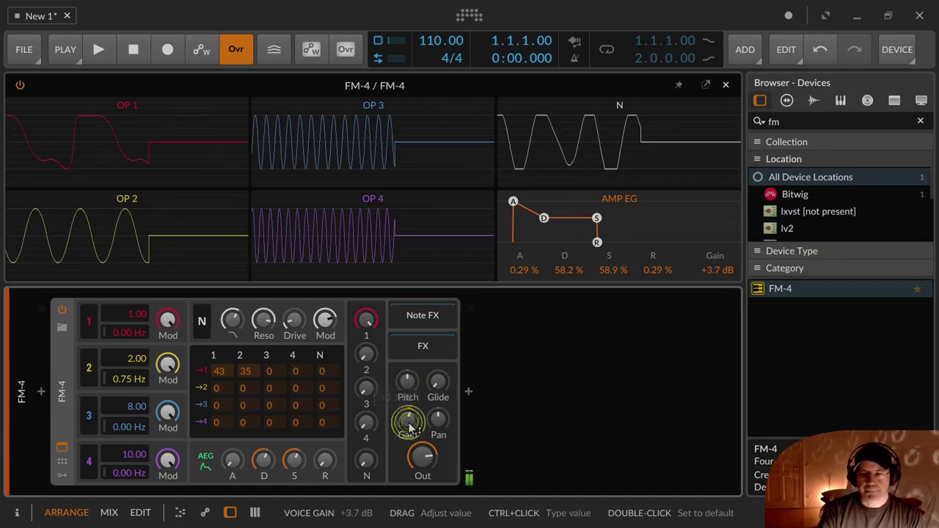
Reset the FM-4's voice gain to its default, try panning to -38.3 % and centre the pan again.
{"action": "double_click", "coordinate": [407, 419]}
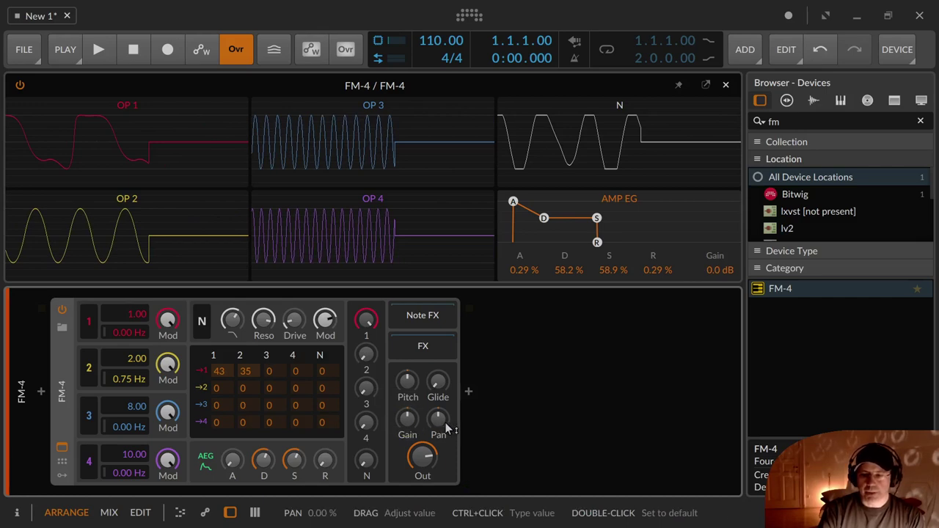
{"action": "mouse_move", "coordinate": [440, 424]}
{"action": "left_mouse_down"}
{"action": "mouse_move", "coordinate": [440, 447]}
{"action": "mouse_move", "coordinate": [440, 397]}
{"action": "mouse_move", "coordinate": [439, 418]}
{"action": "left_mouse_up"}
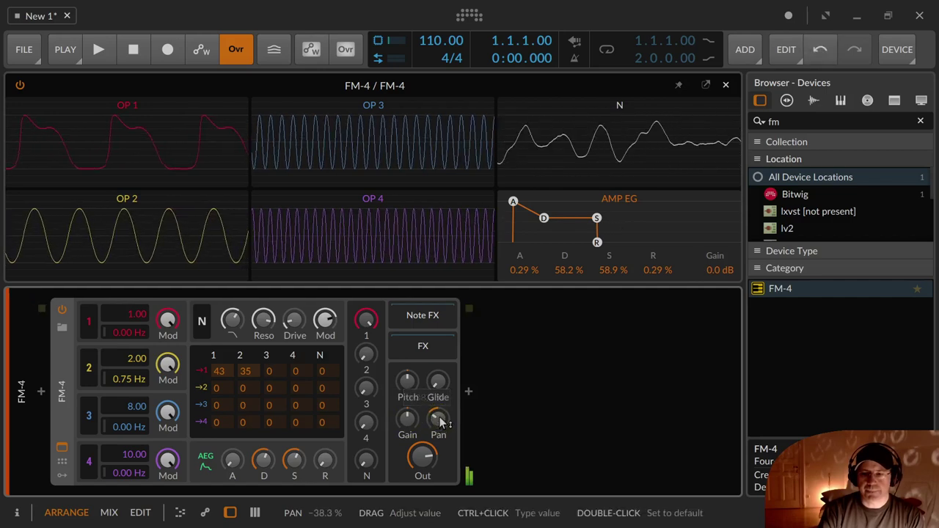
{"action": "left_click", "coordinate": [439, 419], "text": "ctrl"}
{"action": "left_click", "coordinate": [422, 460]}
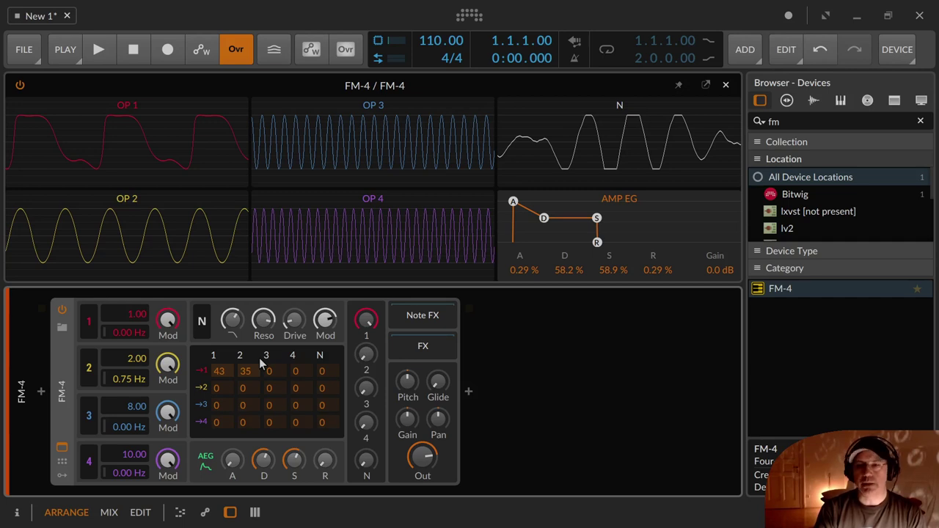
Hide the browser and clear the modulation amounts from oscillators 1 and 2 to oscillator 1 in the matrix.
{"action": "left_click", "coordinate": [740, 516]}
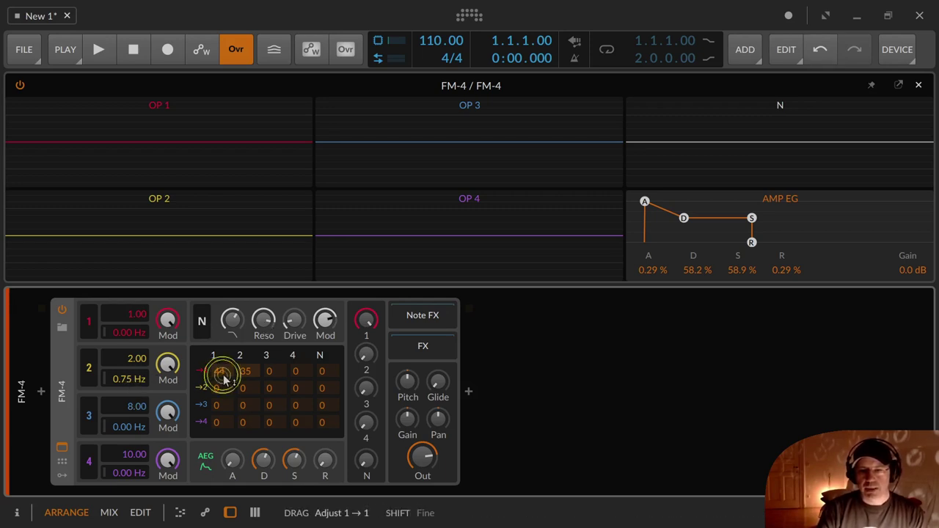
{"action": "left_click_drag", "start_coordinate": [219, 371], "coordinate": [264, 433]}
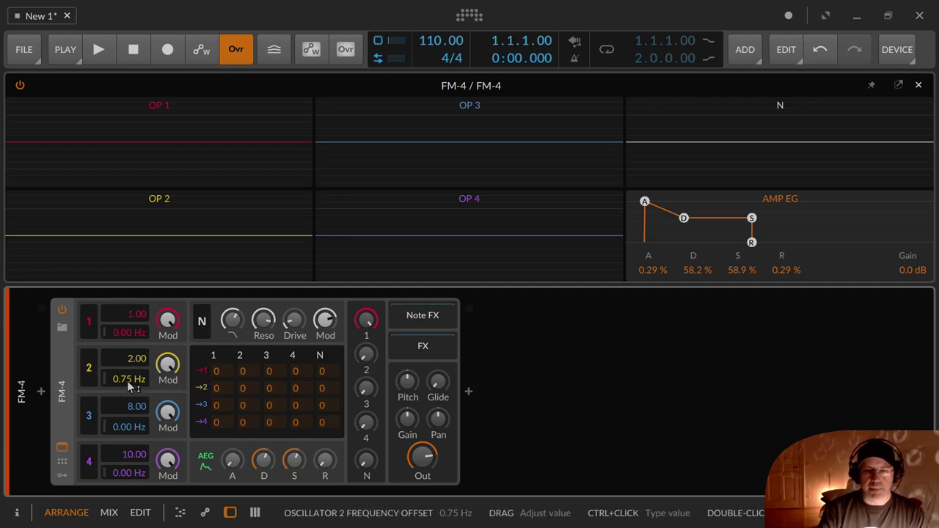
Set the ratios of oscillators 2, 3 and 4 to 0.00 and oscillator 2's frequency offset to 0.00 Hz.
{"action": "left_click_drag", "start_coordinate": [133, 365], "coordinate": [101, 480]}
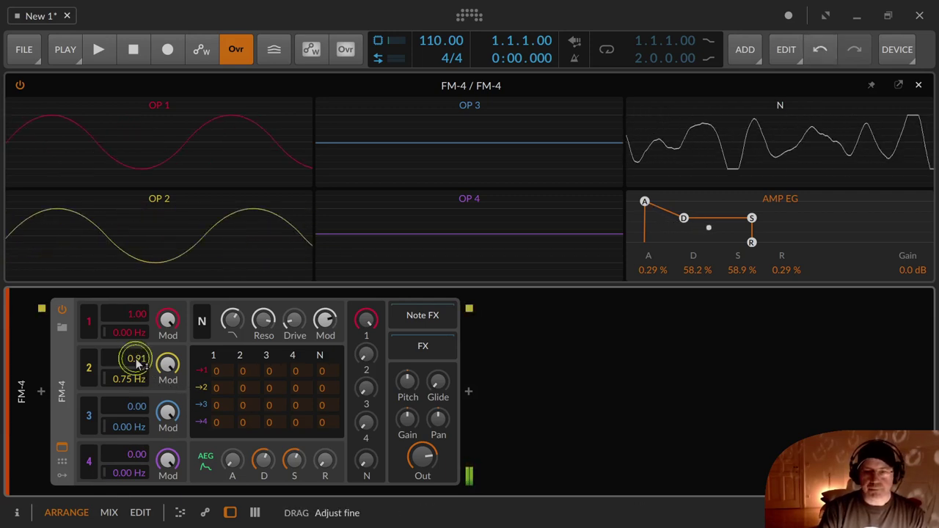
{"action": "mouse_move", "coordinate": [142, 363]}
{"action": "left_mouse_down"}
{"action": "mouse_move", "coordinate": [133, 360]}
{"action": "mouse_move", "coordinate": [130, 373]}
{"action": "left_mouse_up"}
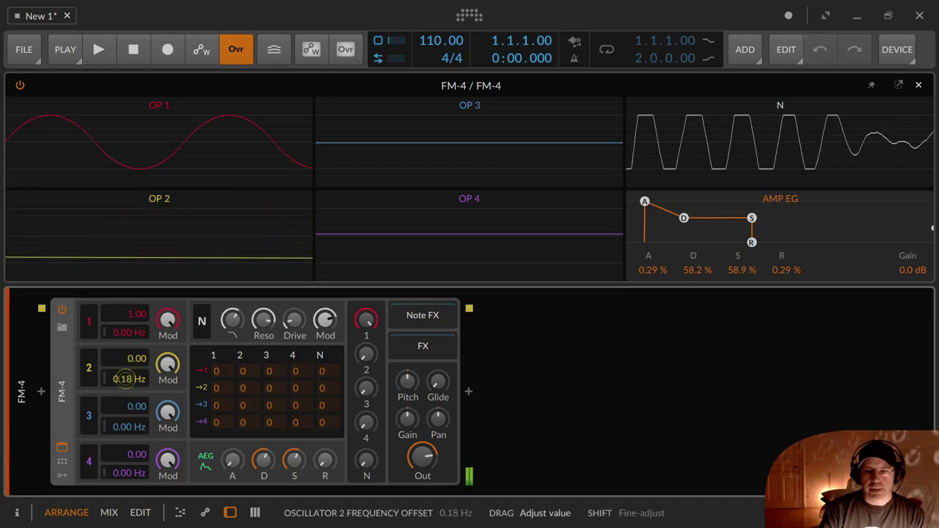
{"action": "double_click", "coordinate": [121, 377]}
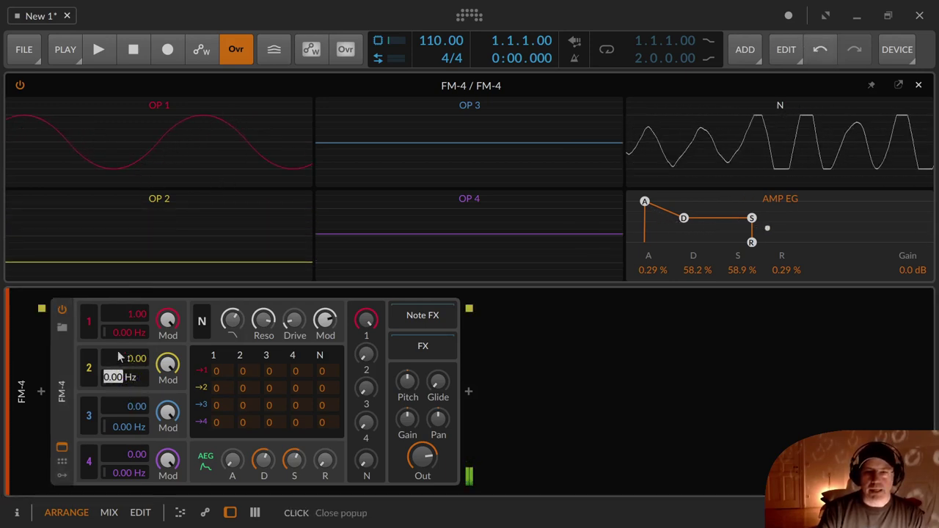
Switch off oscillators 3 and 4.
{"action": "left_click", "coordinate": [95, 429]}
{"action": "left_click", "coordinate": [94, 457]}
{"action": "left_click", "coordinate": [90, 416]}
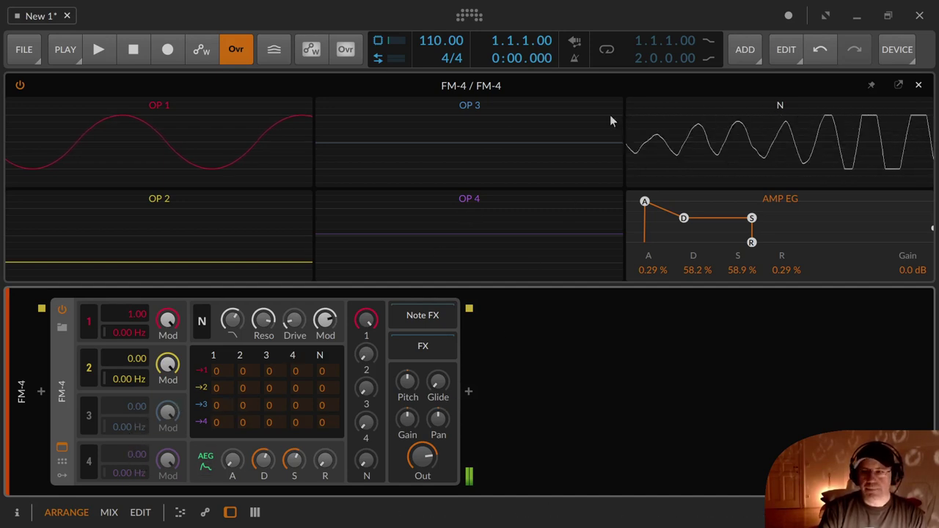
Turn down the noise section's cutoff and resonance, and try out oscillator 2's mixer level.
{"action": "left_click_drag", "start_coordinate": [230, 317], "coordinate": [230, 331]}
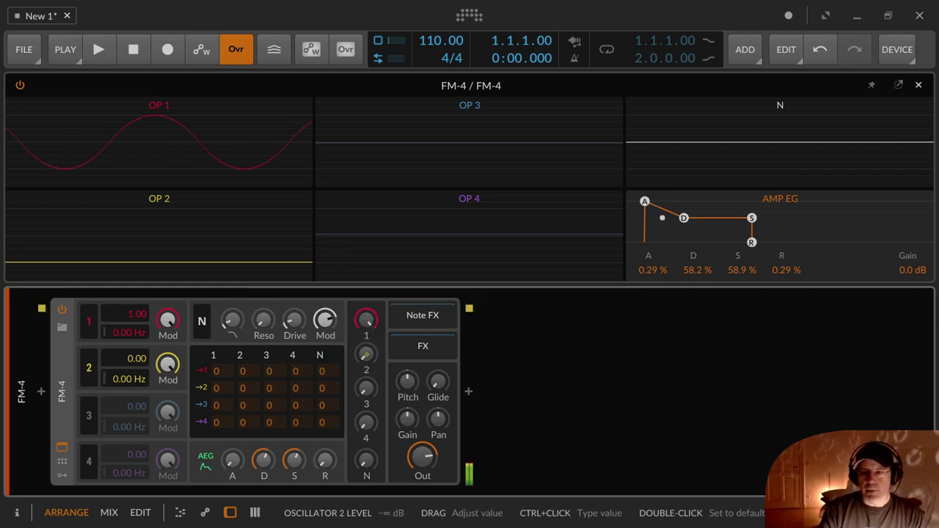
{"action": "left_click_drag", "start_coordinate": [366, 355], "coordinate": [366, 323]}
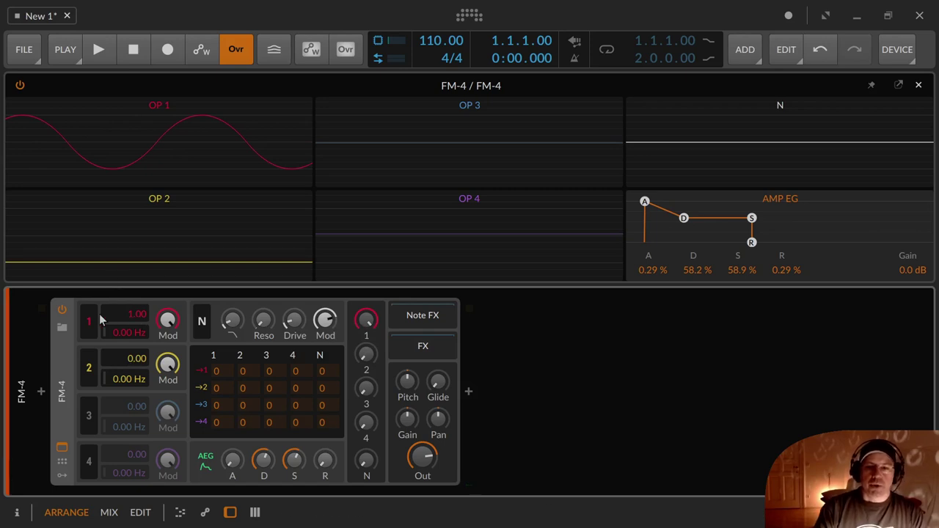
Try oscillator 1's ratio at 0.00 and restore it to 1.00.
{"action": "left_click_drag", "start_coordinate": [133, 317], "coordinate": [133, 318]}
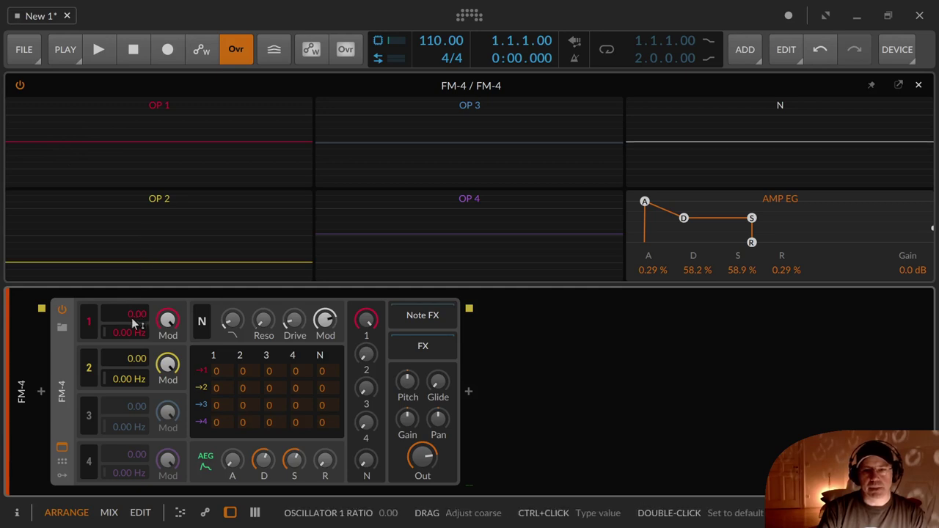
{"action": "left_click_drag", "start_coordinate": [131, 318], "coordinate": [108, 271]}
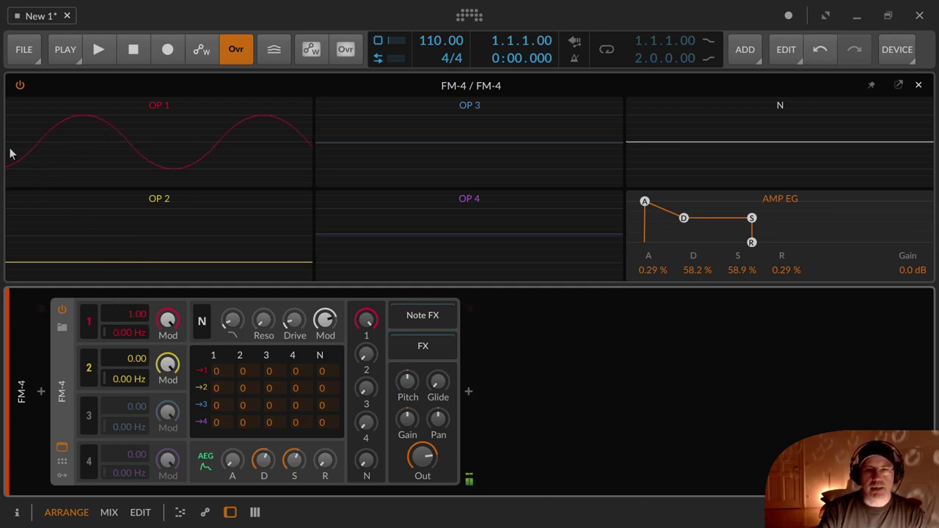
{"action": "left_click_drag", "start_coordinate": [131, 315], "coordinate": [131, 337]}
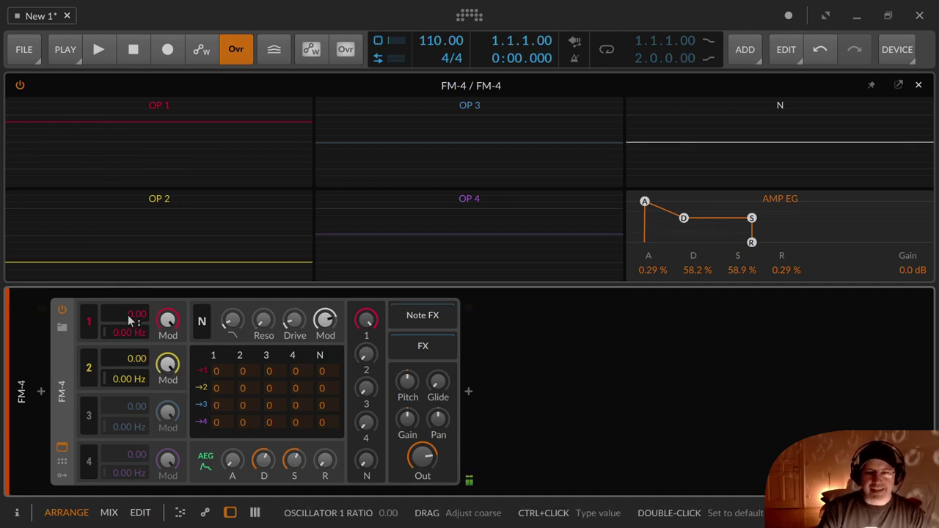
{"action": "mouse_move", "coordinate": [128, 314]}
{"action": "left_mouse_down"}
{"action": "mouse_move", "coordinate": [132, 328]}
{"action": "mouse_move", "coordinate": [132, 320]}
{"action": "left_mouse_up"}
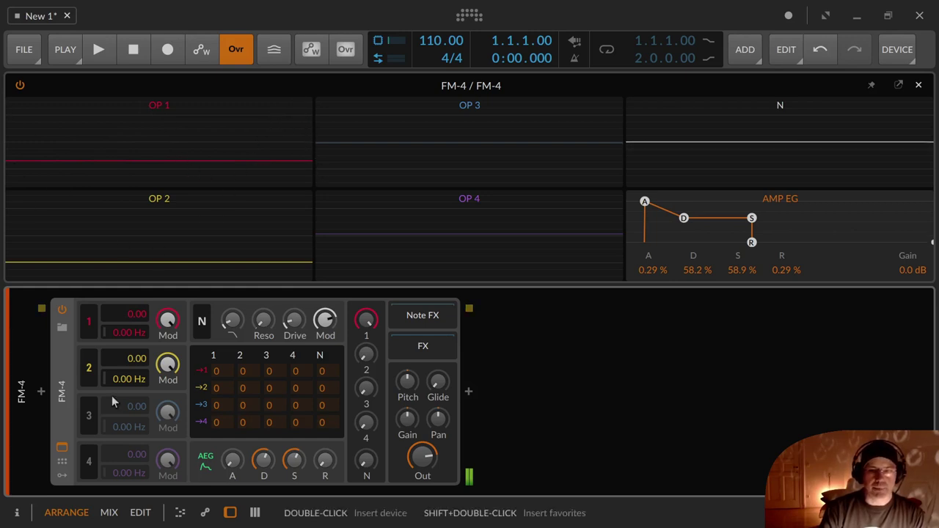
{"action": "left_click_drag", "start_coordinate": [130, 312], "coordinate": [130, 301]}
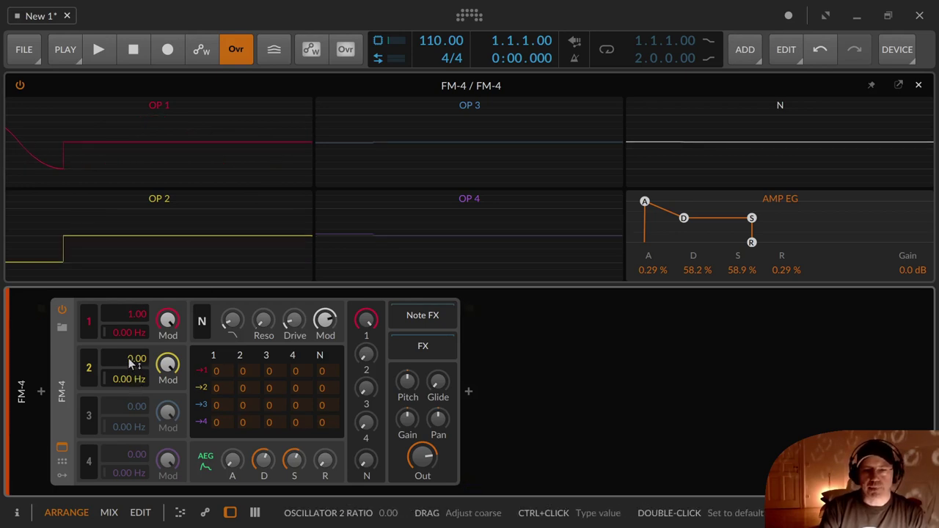
Set oscillator 2's ratio to 1.00 and frequency offset to 0.50 Hz, and try out its modulation level.
{"action": "left_click_drag", "start_coordinate": [129, 359], "coordinate": [130, 358]}
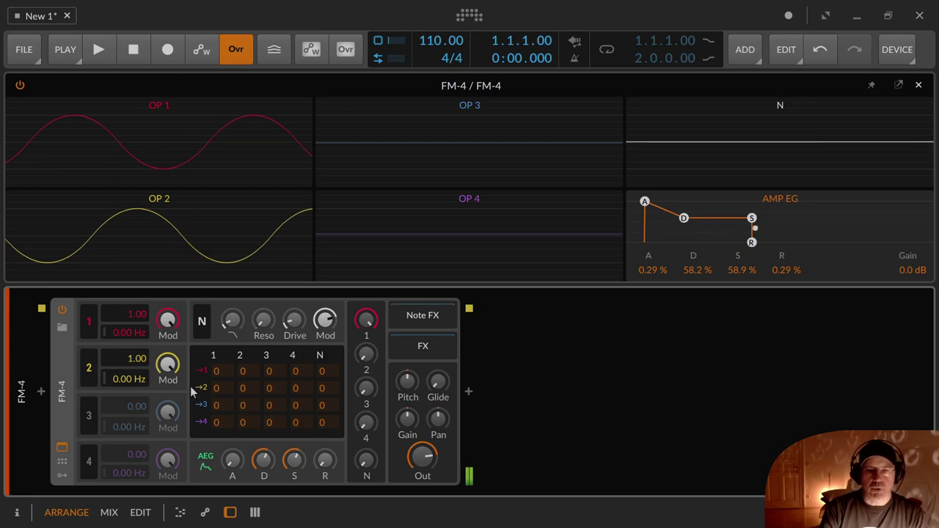
{"action": "left_click_drag", "start_coordinate": [128, 381], "coordinate": [129, 387]}
{"action": "left_click", "coordinate": [128, 383], "text": "ctrl"}
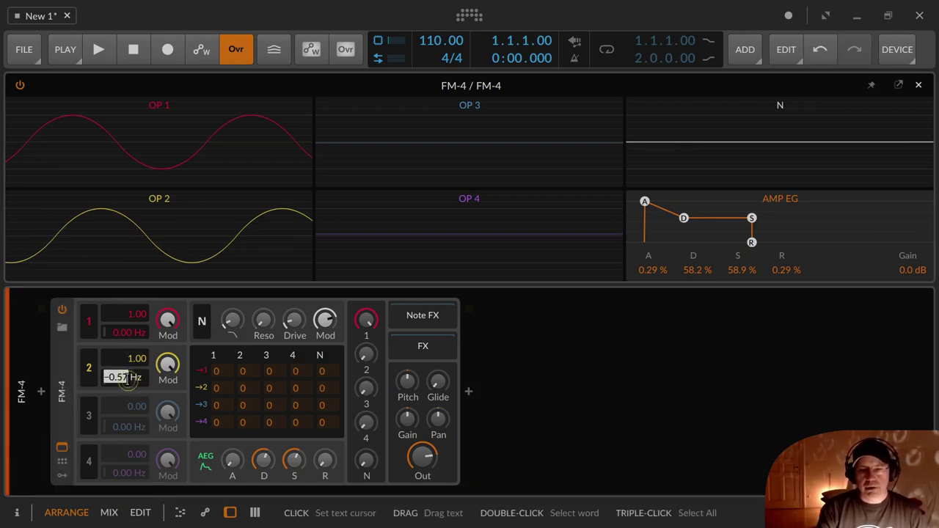
{"action": "type", "text": "0.5"}
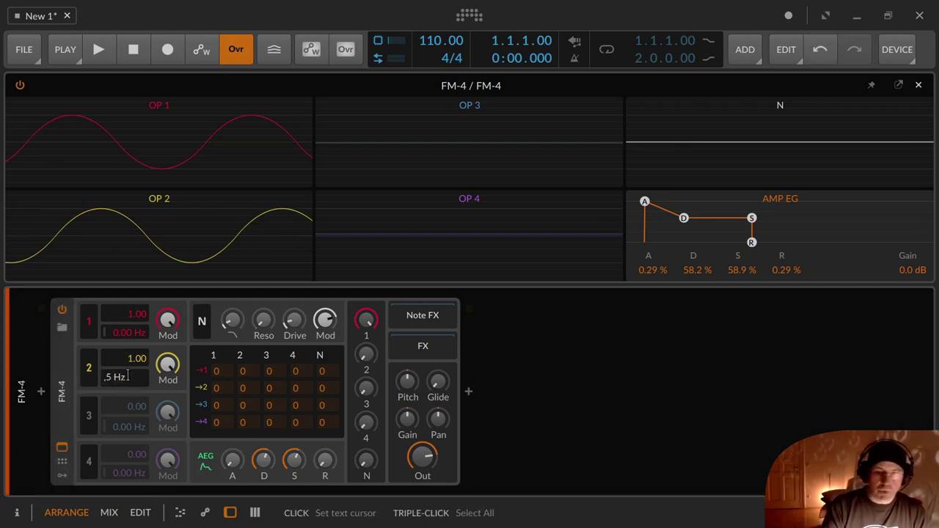
{"action": "key", "text": "Return"}
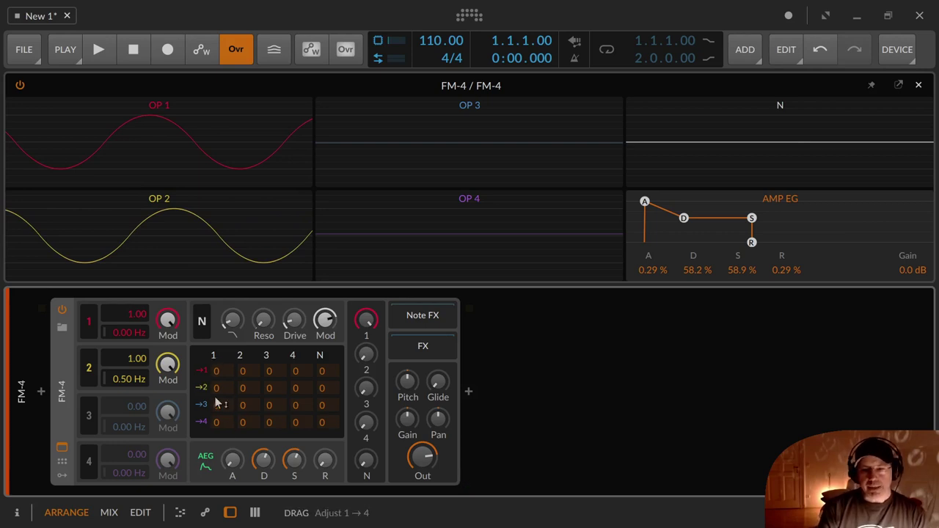
{"action": "left_click", "coordinate": [168, 365]}
{"action": "left_click_drag", "start_coordinate": [167, 365], "coordinate": [167, 308]}
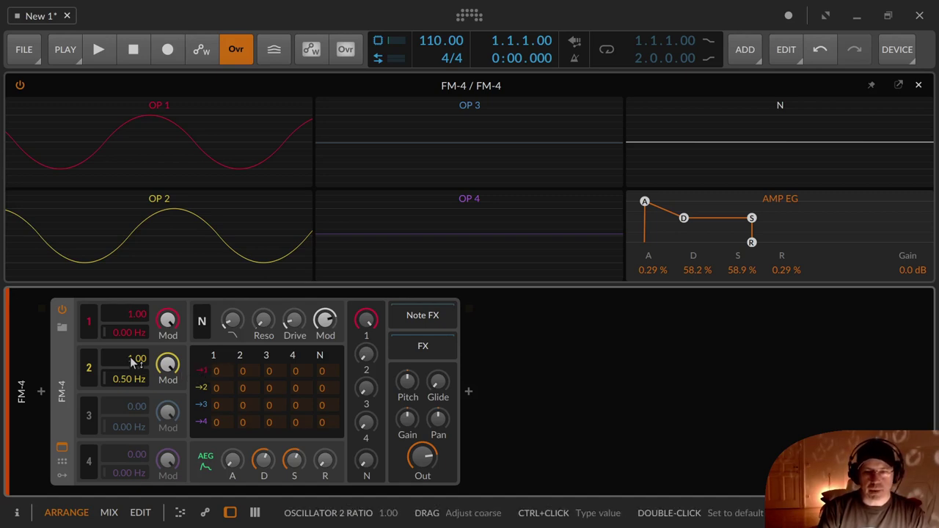
Set oscillator 2's ratio and offset to 0.00, and try a self-modulation amount of 75 on oscillator 1 before clearing it.
{"action": "left_click_drag", "start_coordinate": [130, 356], "coordinate": [127, 380]}
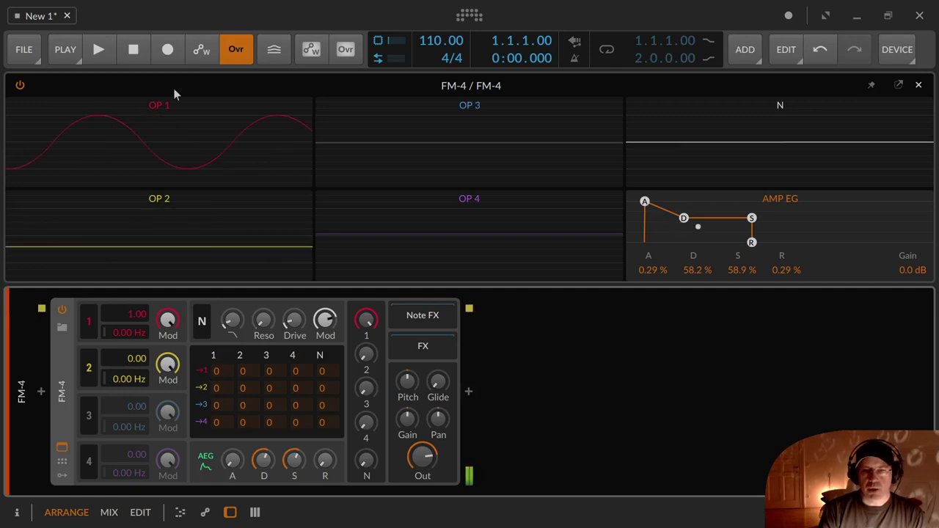
{"action": "left_click_drag", "start_coordinate": [218, 373], "coordinate": [214, 301]}
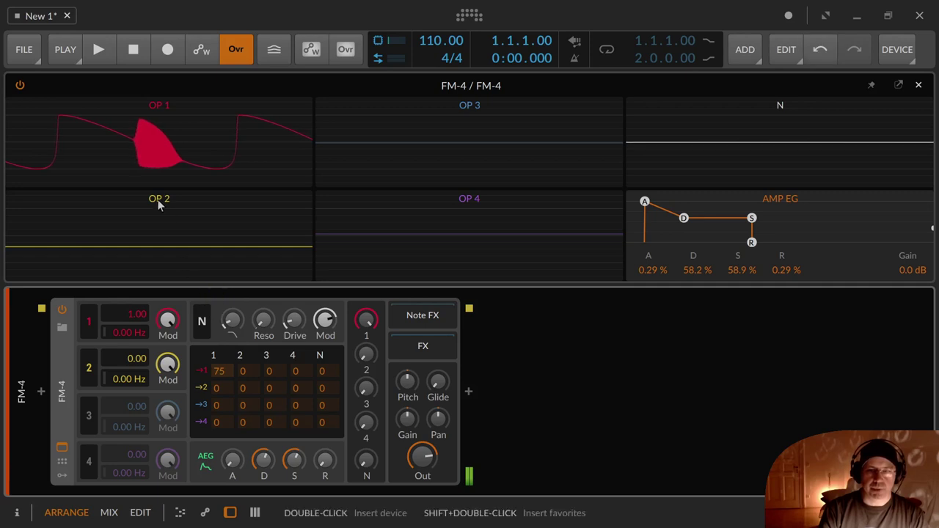
{"action": "left_click_drag", "start_coordinate": [218, 378], "coordinate": [204, 512]}
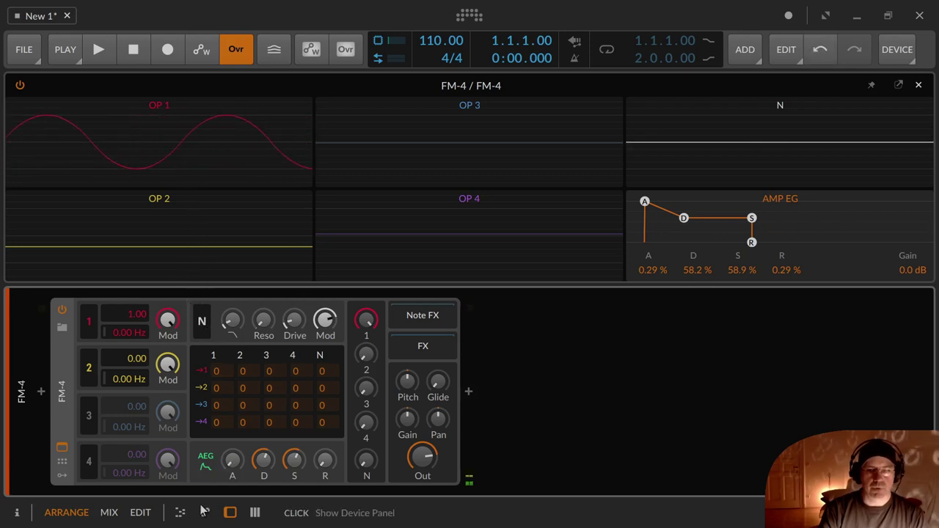
Set oscillator 2's ratio to 1.00 and its frequency offset to 0.50 Hz.
{"action": "left_click", "coordinate": [127, 360]}
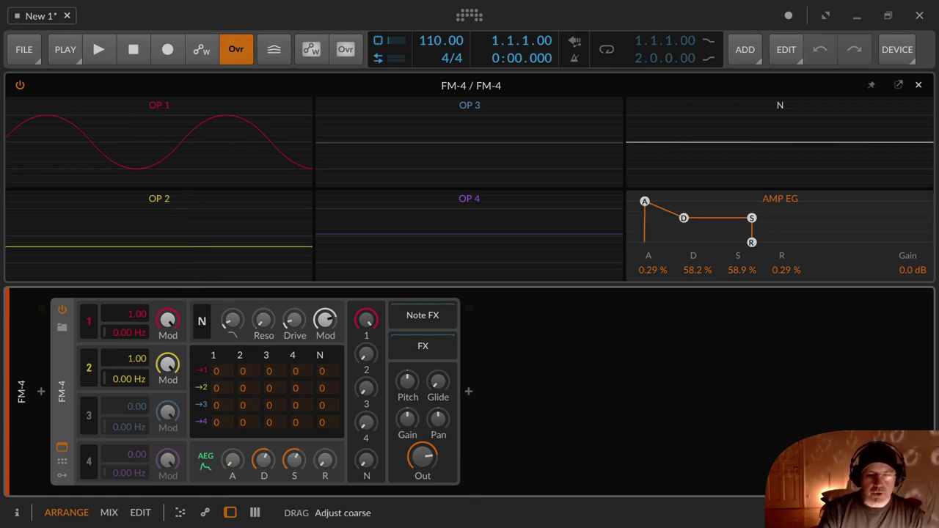
{"action": "left_click_drag", "start_coordinate": [127, 360], "coordinate": [131, 380]}
{"action": "double_click", "coordinate": [131, 380]}
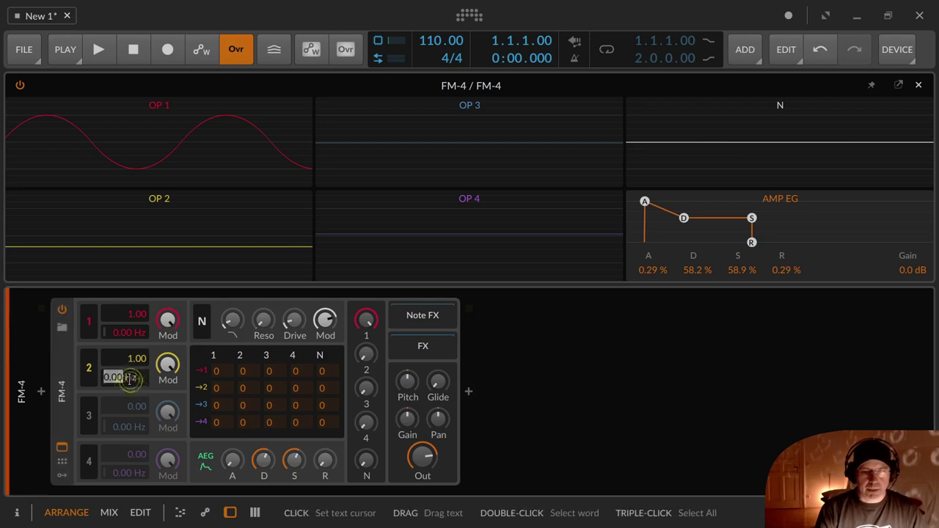
{"action": "type", "text": ".5"}
{"action": "key", "text": "Return"}
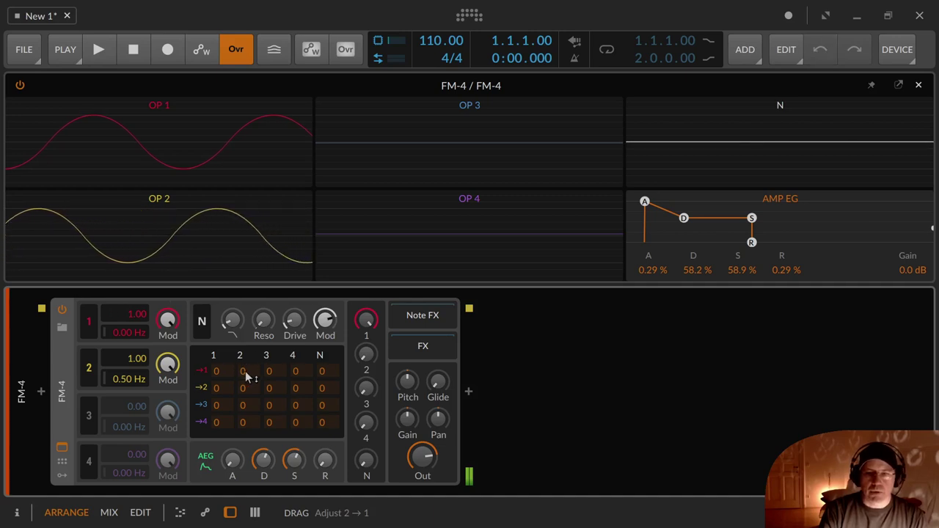
Try modulating oscillator 1 from oscillator 2 by 17 and 27, and oscillator 2 from oscillator 1 by 40, and clear both amounts.
{"action": "left_click_drag", "start_coordinate": [245, 371], "coordinate": [247, 359]}
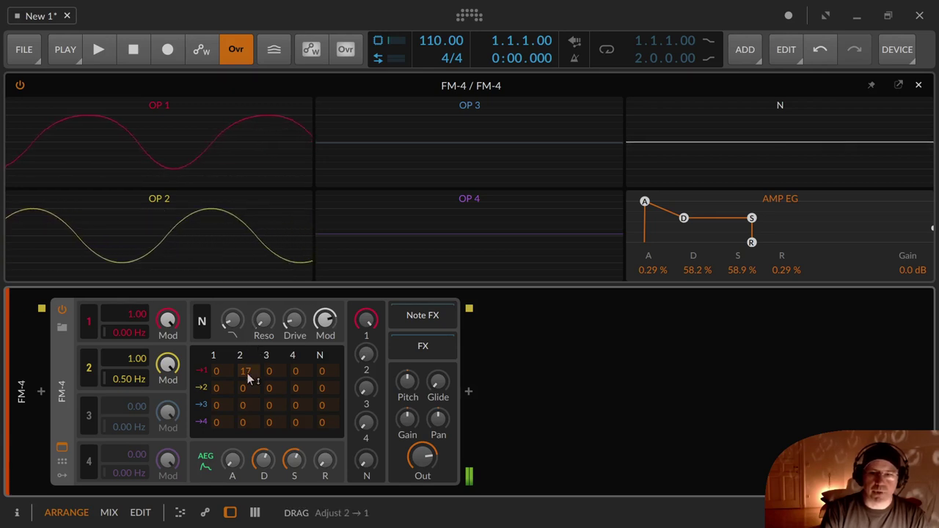
{"action": "mouse_move", "coordinate": [247, 372]}
{"action": "left_mouse_down"}
{"action": "mouse_move", "coordinate": [245, 338]}
{"action": "mouse_move", "coordinate": [247, 383]}
{"action": "left_mouse_up"}
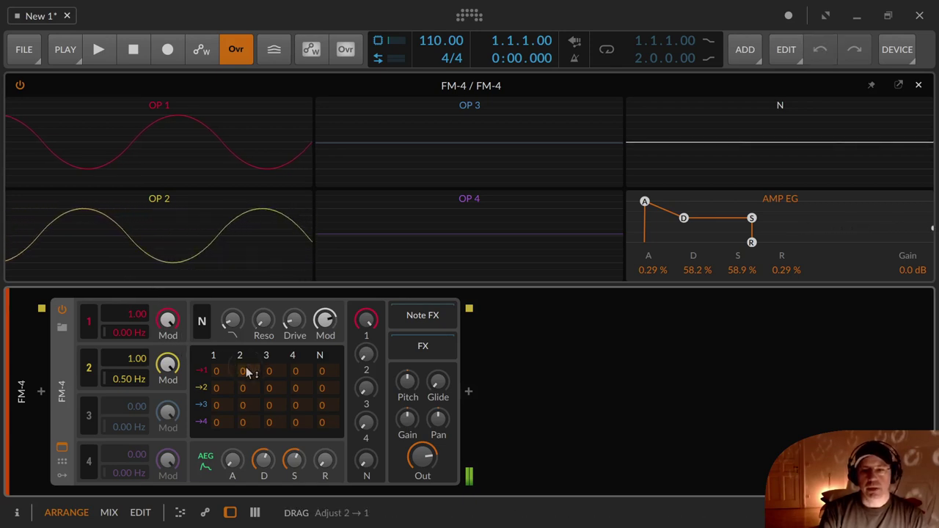
{"action": "left_click_drag", "start_coordinate": [246, 366], "coordinate": [247, 352]}
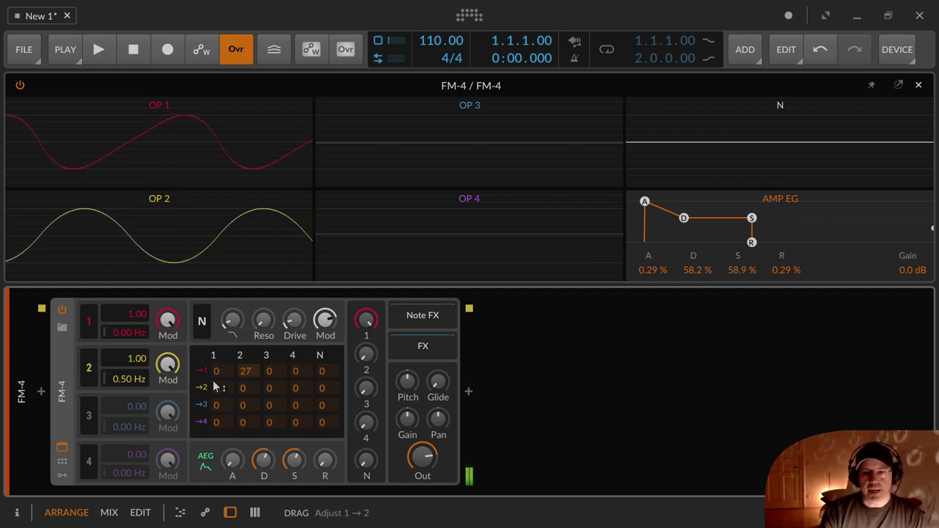
{"action": "left_click_drag", "start_coordinate": [221, 384], "coordinate": [224, 356]}
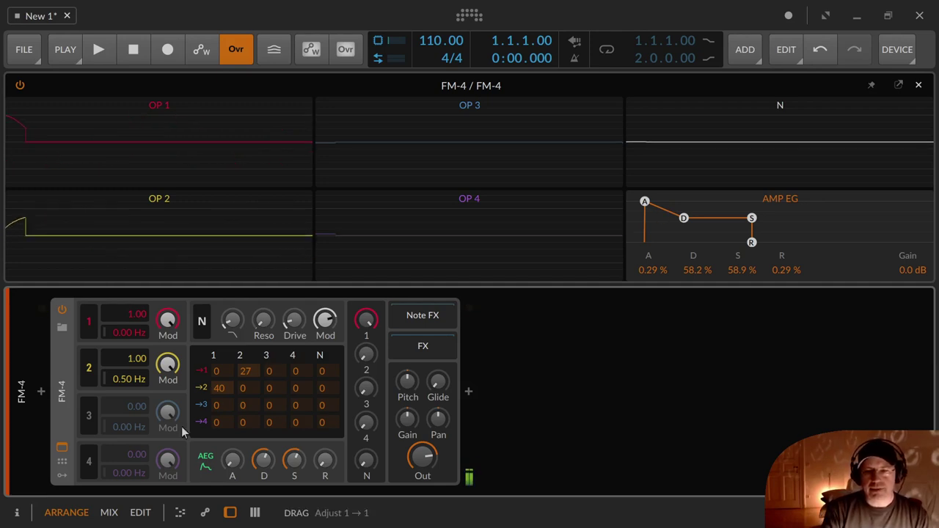
{"action": "left_click_drag", "start_coordinate": [219, 388], "coordinate": [226, 405]}
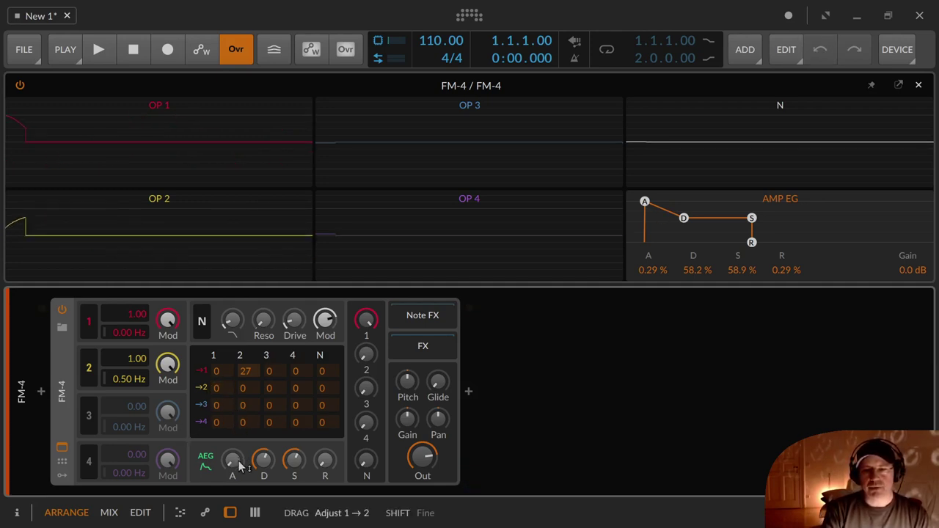
{"action": "left_click_drag", "start_coordinate": [245, 371], "coordinate": [229, 397]}
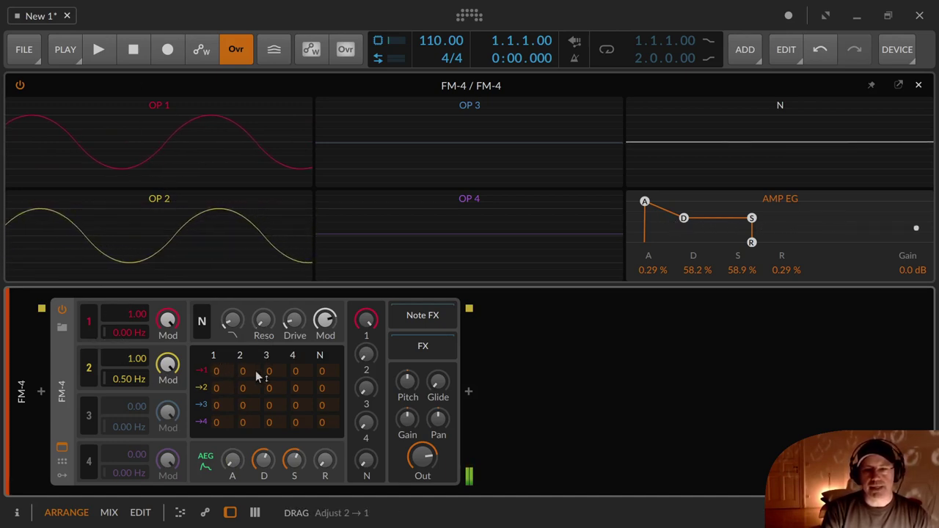
Set the modulation from oscillator 2 to oscillator 1 to 30 and from oscillator 1 to oscillator 2 to 23.
{"action": "left_click_drag", "start_coordinate": [247, 371], "coordinate": [248, 345]}
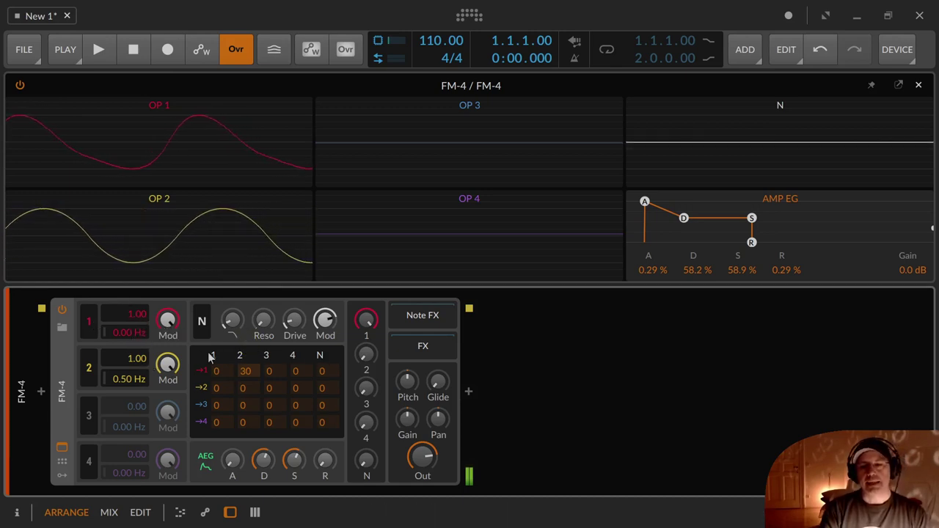
{"action": "left_click_drag", "start_coordinate": [225, 386], "coordinate": [226, 367]}
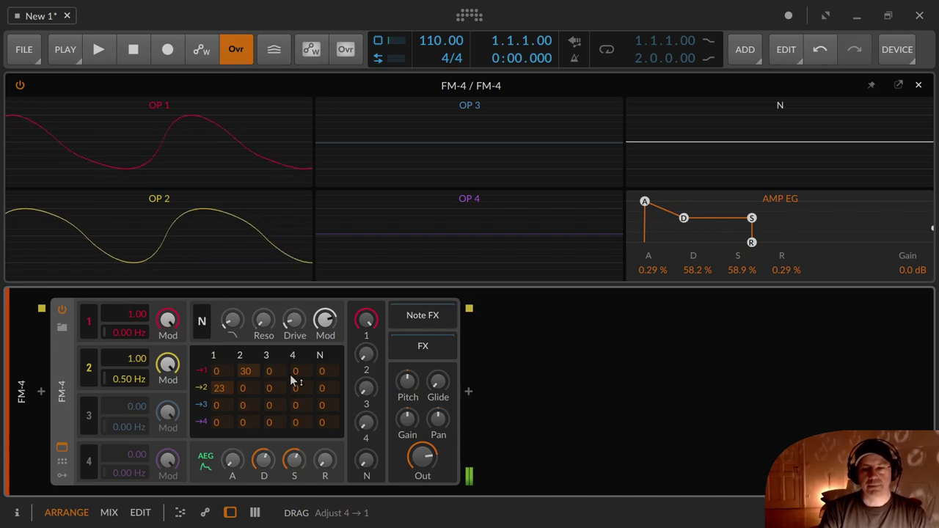
Enable oscillators 3 and 4, and try frequency offsets of −0.07 Hz and 982 Hz on oscillator 2.
{"action": "left_click", "coordinate": [90, 419]}
{"action": "left_click", "coordinate": [89, 461]}
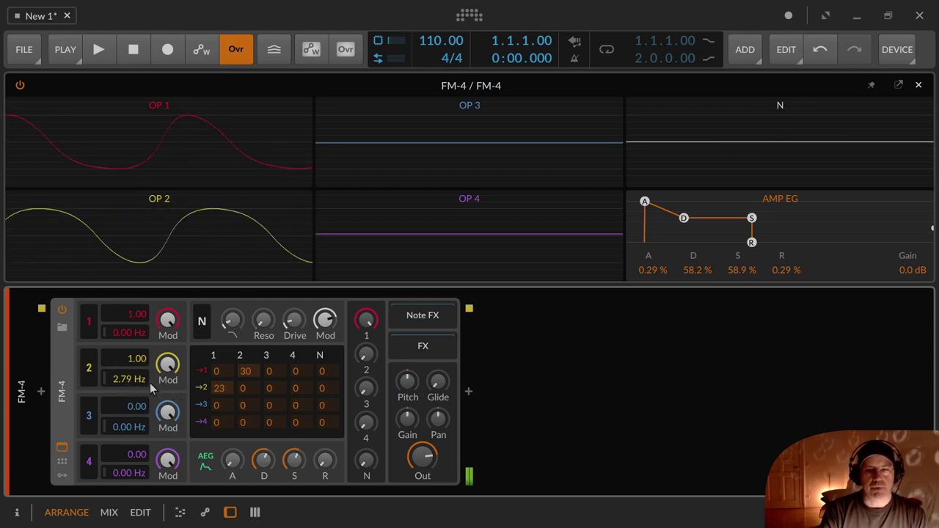
{"action": "left_click_drag", "start_coordinate": [133, 379], "coordinate": [132, 400]}
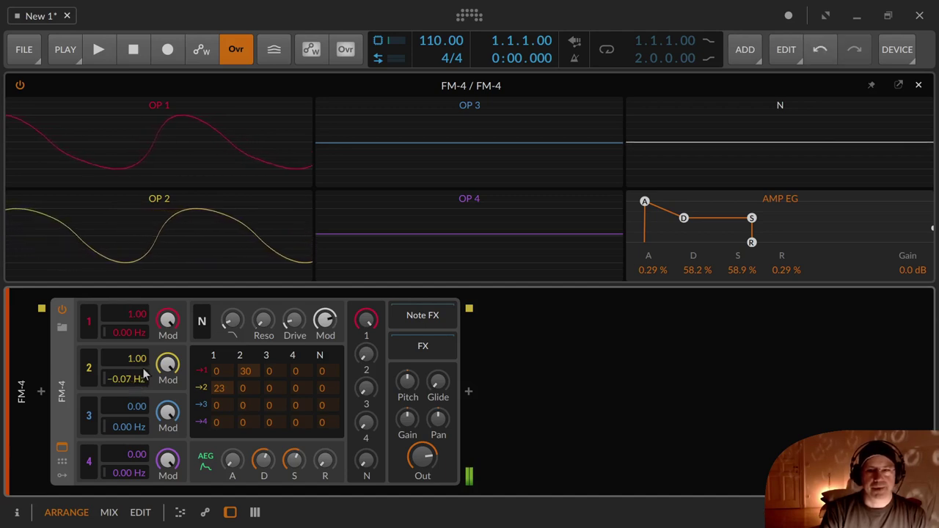
{"action": "mouse_move", "coordinate": [130, 380]}
{"action": "left_mouse_down"}
{"action": "mouse_move", "coordinate": [130, 1]}
{"action": "mouse_move", "coordinate": [141, 384]}
{"action": "mouse_move", "coordinate": [125, 383]}
{"action": "left_mouse_up"}
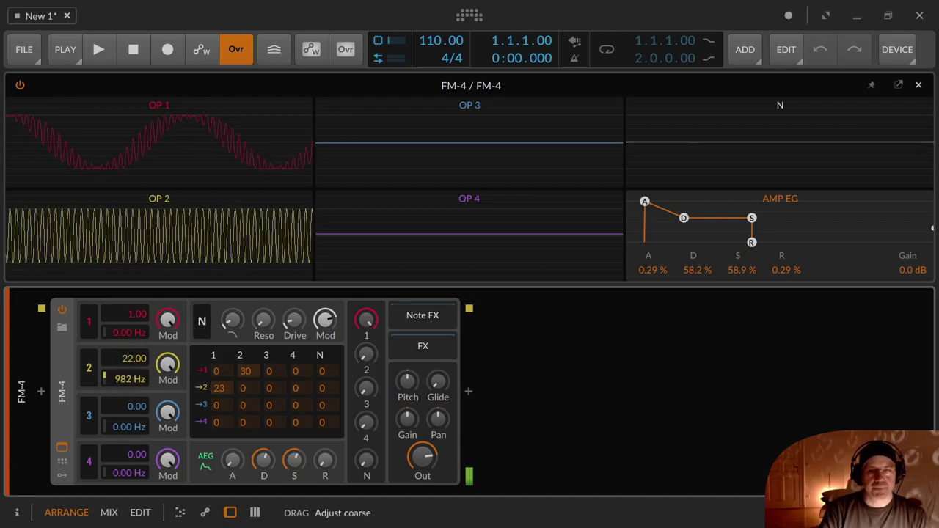
Set oscillator 2's ratio to 0.00 and its frequency offset to 0.00 Hz.
{"action": "left_click_drag", "start_coordinate": [134, 358], "coordinate": [124, 408]}
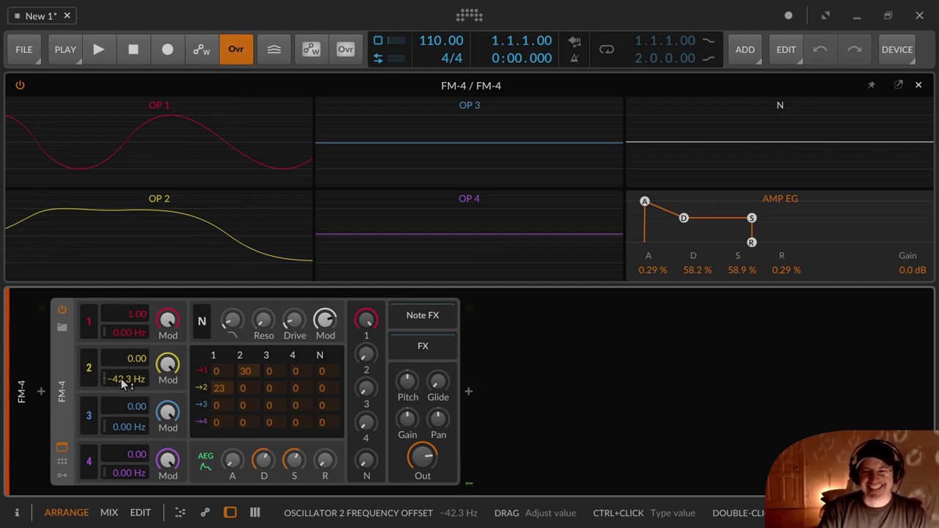
{"action": "mouse_move", "coordinate": [121, 378]}
{"action": "left_mouse_down"}
{"action": "mouse_move", "coordinate": [121, 367]}
{"action": "mouse_move", "coordinate": [119, 378]}
{"action": "left_mouse_up"}
{"action": "left_click", "coordinate": [120, 378], "text": "ctrl"}
{"action": "type", "text": "0"}
{"action": "key", "text": "Return"}
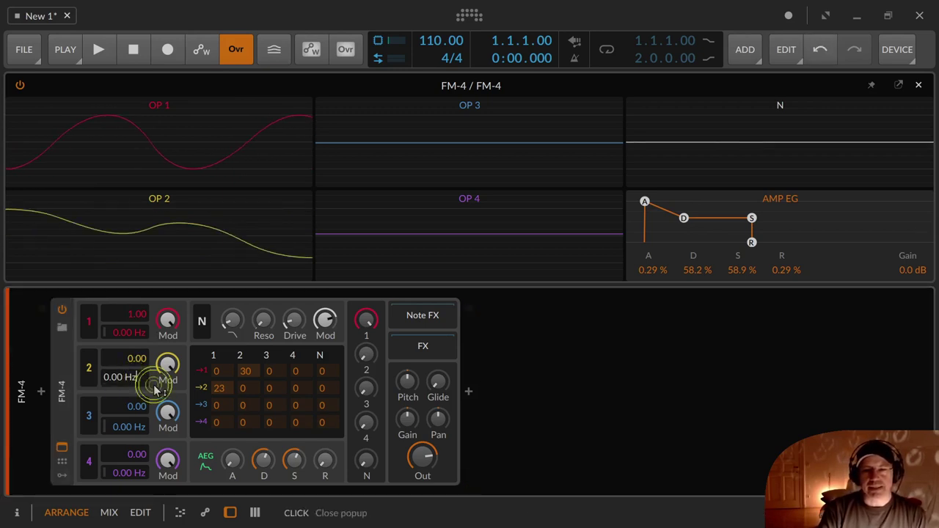
{"action": "left_click", "coordinate": [155, 389]}
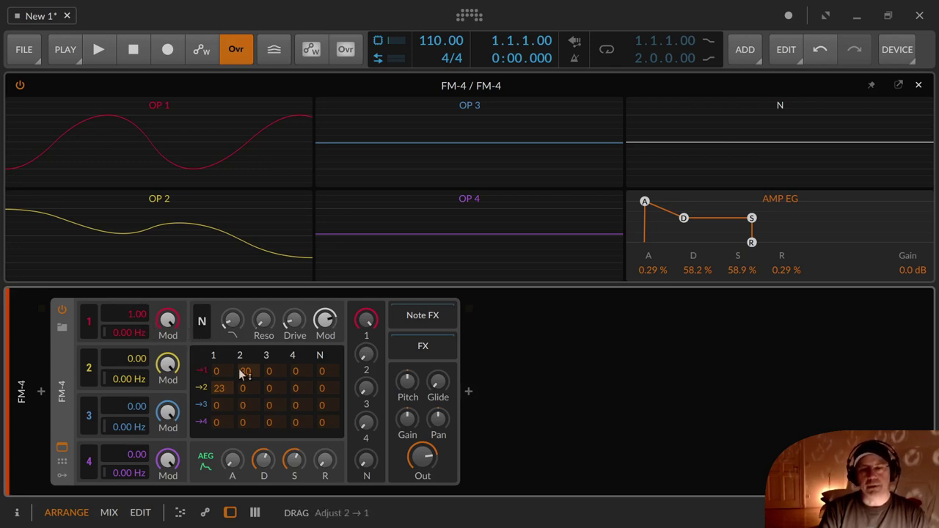
Clear the modulation from oscillator 2 to 1, and set oscillator 1's modulation of oscillators 1 to 4 to 34, 21, 51 and 10.
{"action": "left_click_drag", "start_coordinate": [250, 373], "coordinate": [251, 374]}
{"action": "left_click_drag", "start_coordinate": [265, 481], "coordinate": [229, 480]}
{"action": "left_click_drag", "start_coordinate": [217, 371], "coordinate": [218, 353]}
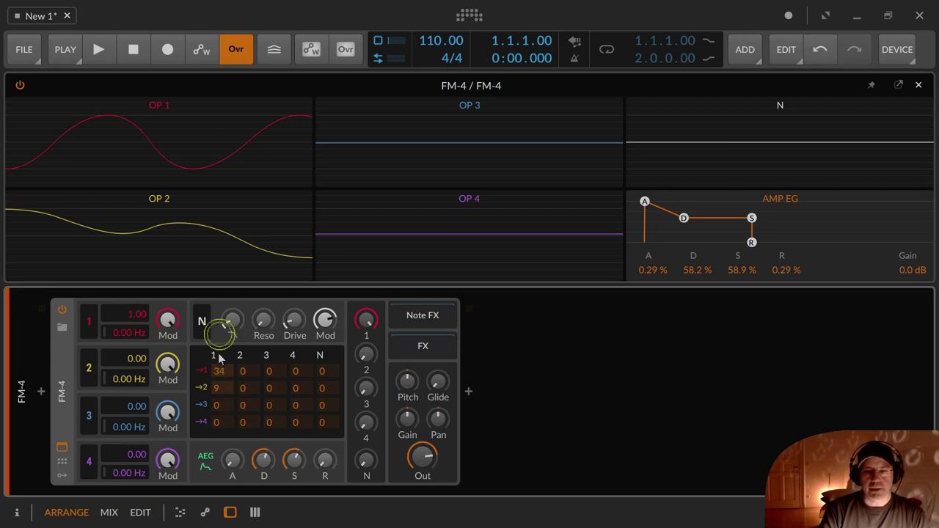
{"action": "left_click_drag", "start_coordinate": [222, 389], "coordinate": [222, 415]}
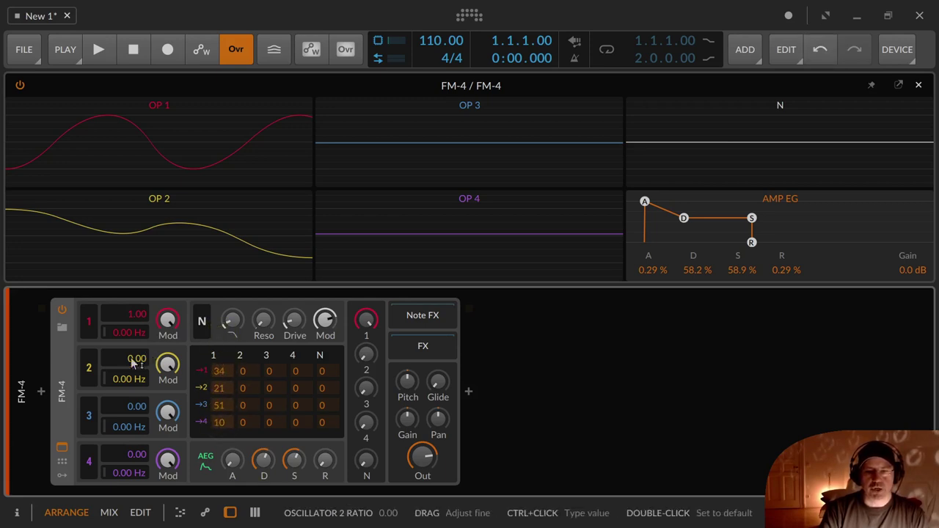
Set the ratios of oscillators 2, 3 and 4 to 1.00, 2.00 and 4.00, with offsets of 1.14, −1.71 and −1.14 Hz.
{"action": "left_click_drag", "start_coordinate": [135, 361], "coordinate": [134, 354]}
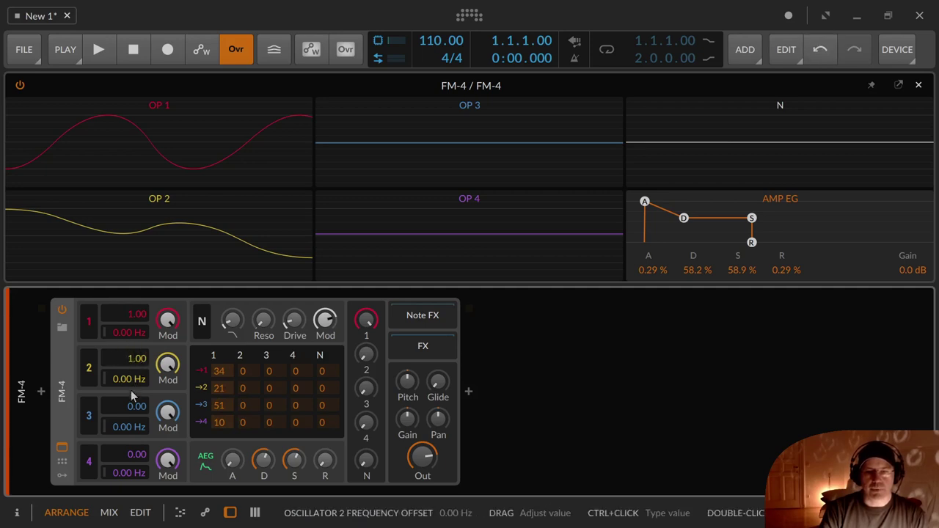
{"action": "left_click_drag", "start_coordinate": [129, 408], "coordinate": [129, 408]}
{"action": "left_click_drag", "start_coordinate": [128, 453], "coordinate": [128, 447]}
{"action": "left_click_drag", "start_coordinate": [130, 378], "coordinate": [129, 375]}
{"action": "left_click_drag", "start_coordinate": [127, 431], "coordinate": [127, 441]}
{"action": "left_click_drag", "start_coordinate": [128, 472], "coordinate": [132, 477]}
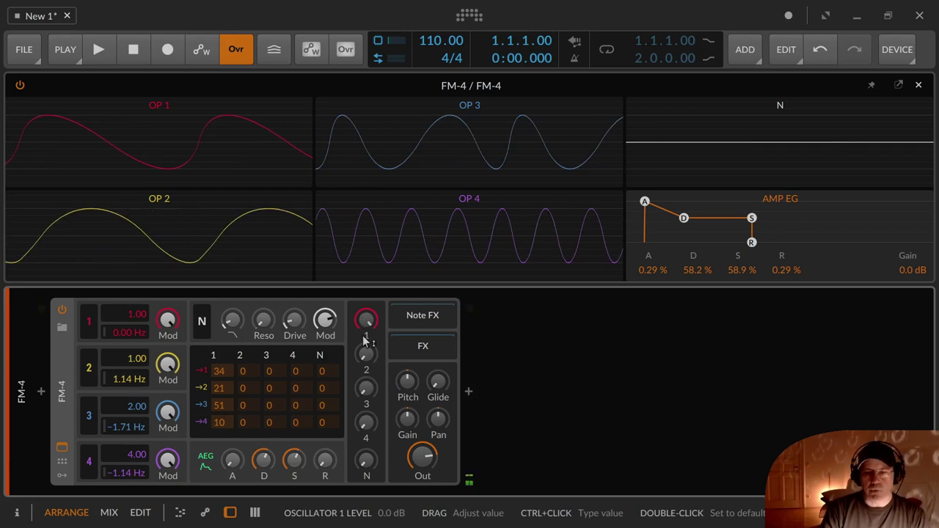
Raise the output levels of oscillators 2, 3 and 4 to full.
{"action": "left_click_drag", "start_coordinate": [366, 355], "coordinate": [367, 323]}
{"action": "left_click_drag", "start_coordinate": [371, 405], "coordinate": [371, 376]}
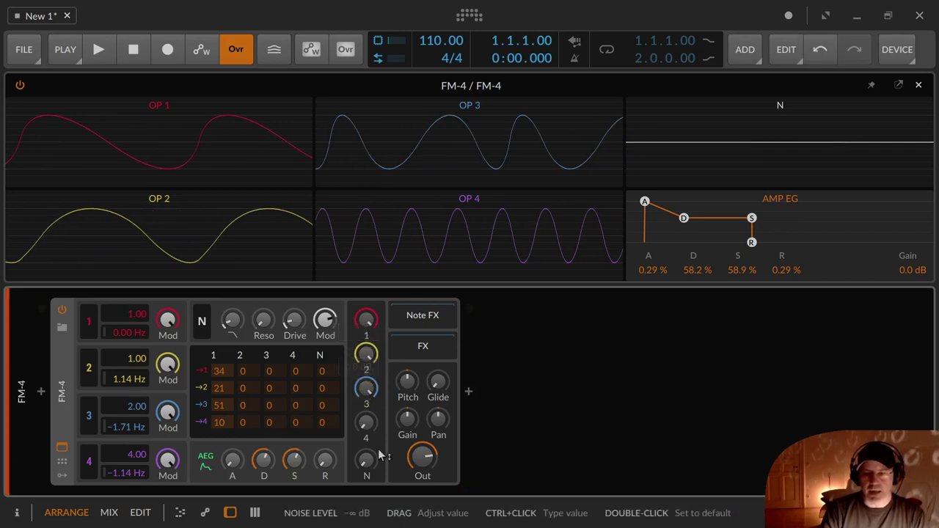
{"action": "left_click_drag", "start_coordinate": [366, 424], "coordinate": [366, 397]}
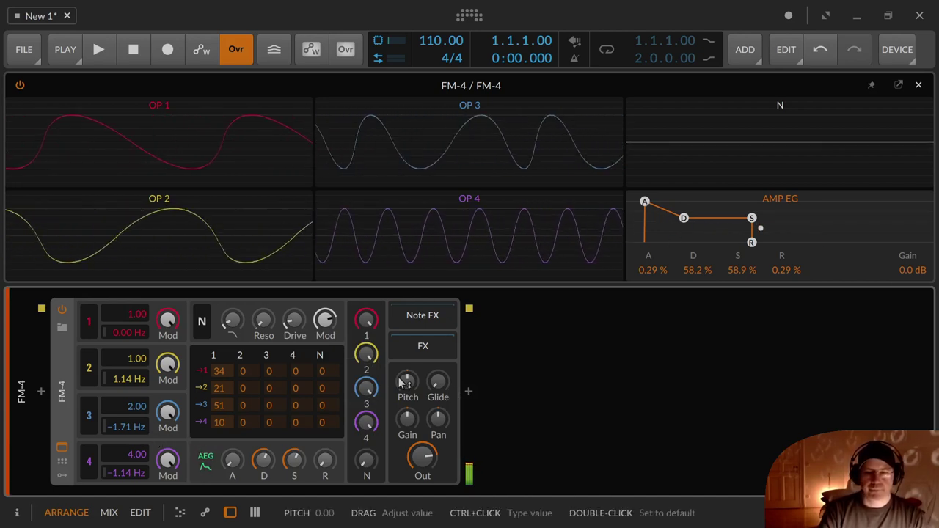
Try lower output levels on oscillators 3 and 4, and return both to full.
{"action": "left_click_drag", "start_coordinate": [366, 387], "coordinate": [374, 388]}
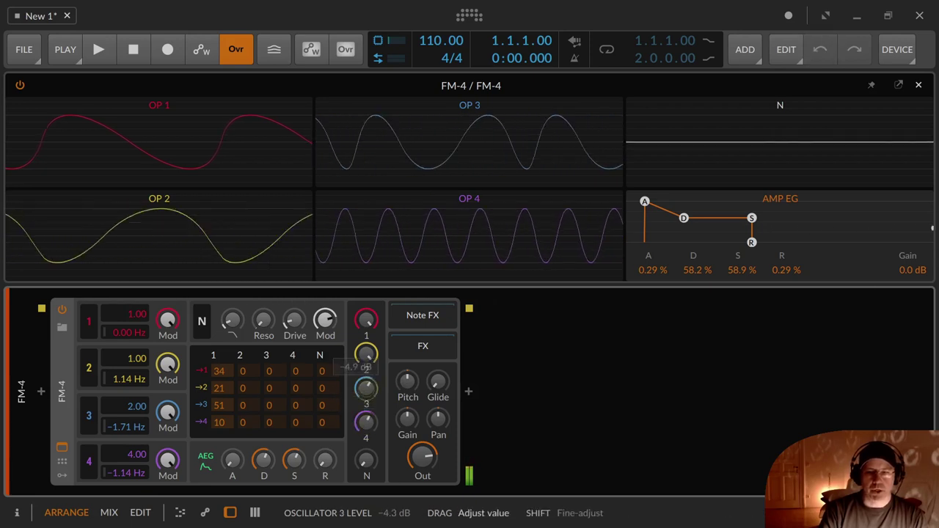
{"action": "left_click", "coordinate": [367, 421]}
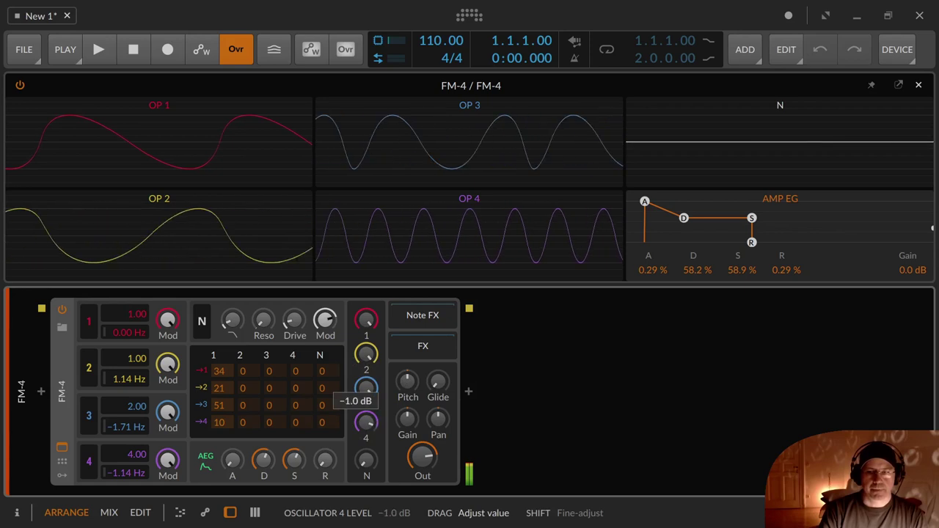
{"action": "left_click_drag", "start_coordinate": [366, 422], "coordinate": [366, 416]}
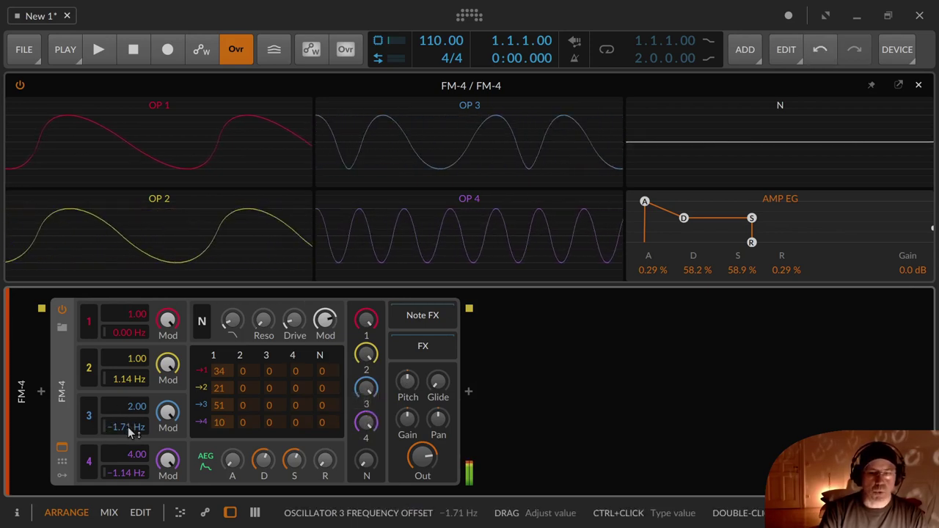
Set oscillator 3's offset to −8.00 Hz, oscillator 4's offset to 11.4 Hz and the modulation from oscillator 1 to 4 to 57.
{"action": "left_click_drag", "start_coordinate": [128, 427], "coordinate": [127, 427]}
{"action": "left_click_drag", "start_coordinate": [129, 472], "coordinate": [129, 446]}
{"action": "left_click_drag", "start_coordinate": [224, 420], "coordinate": [222, 374]}
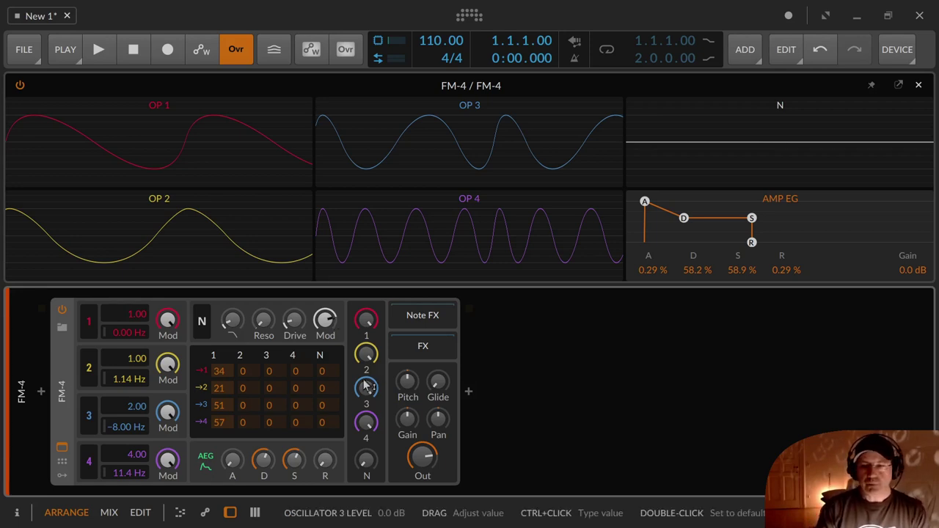
Toggle the noise generator off and on, and raise its output level with the four oscillator levels turned down.
{"action": "left_click", "coordinate": [202, 325]}
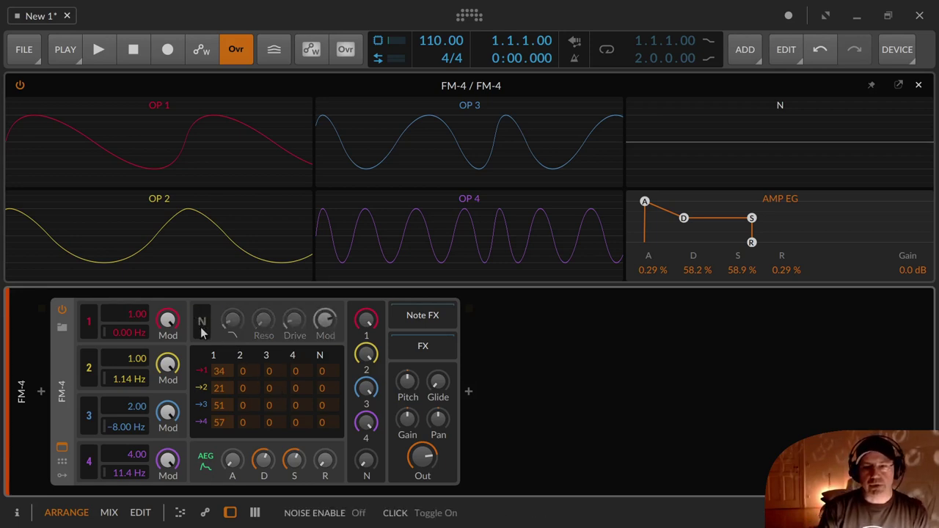
{"action": "left_click", "coordinate": [202, 328]}
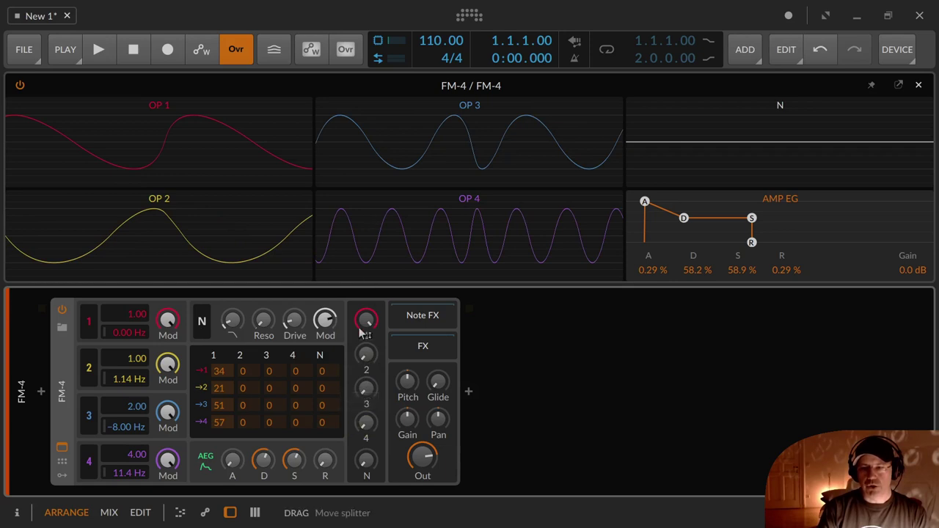
{"action": "left_click_drag", "start_coordinate": [365, 470], "coordinate": [364, 446]}
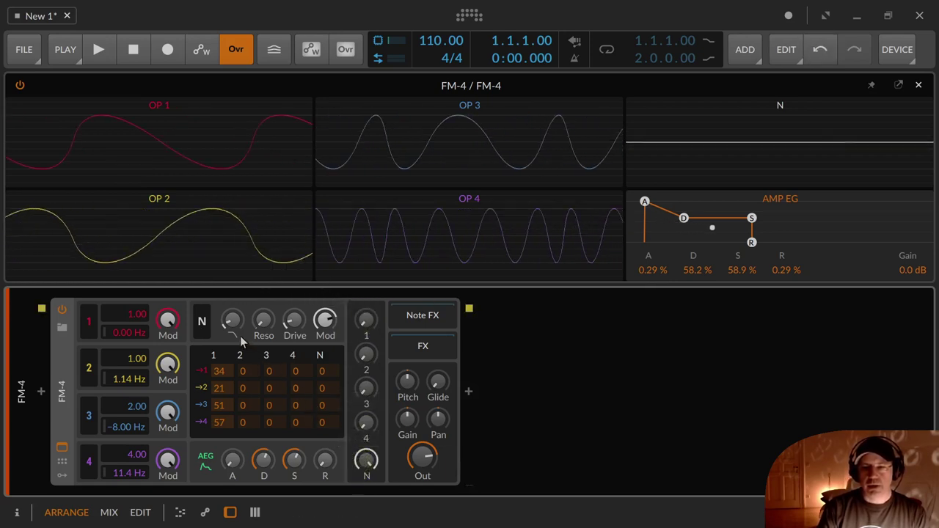
Raise the noise filter's cutoff, adjust its resonance and drive, and lower the noise Mod amount.
{"action": "left_click_drag", "start_coordinate": [231, 321], "coordinate": [231, 274]}
{"action": "left_click_drag", "start_coordinate": [264, 321], "coordinate": [233, 332]}
{"action": "left_click_drag", "start_coordinate": [293, 321], "coordinate": [325, 323]}
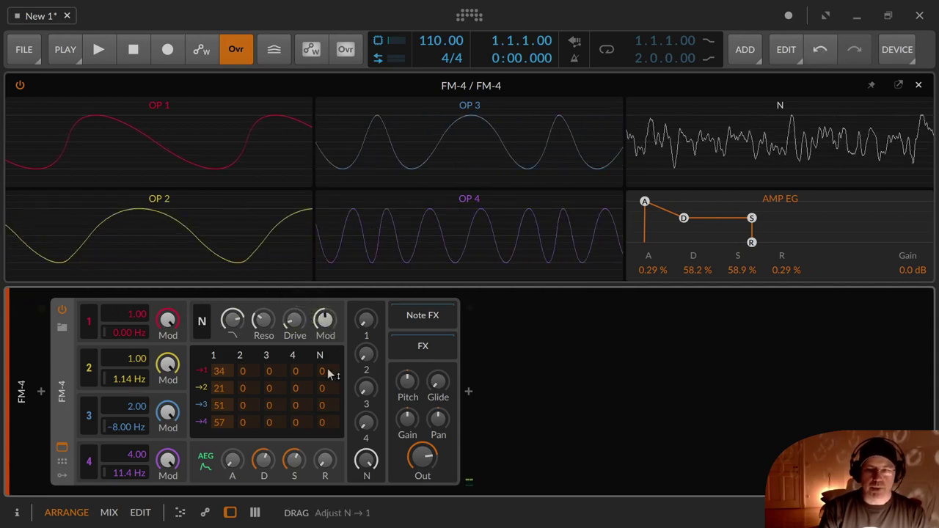
Clear oscillator 1's modulation of oscillators 2, 3 and 4 in the matrix.
{"action": "left_click_drag", "start_coordinate": [216, 388], "coordinate": [220, 447]}
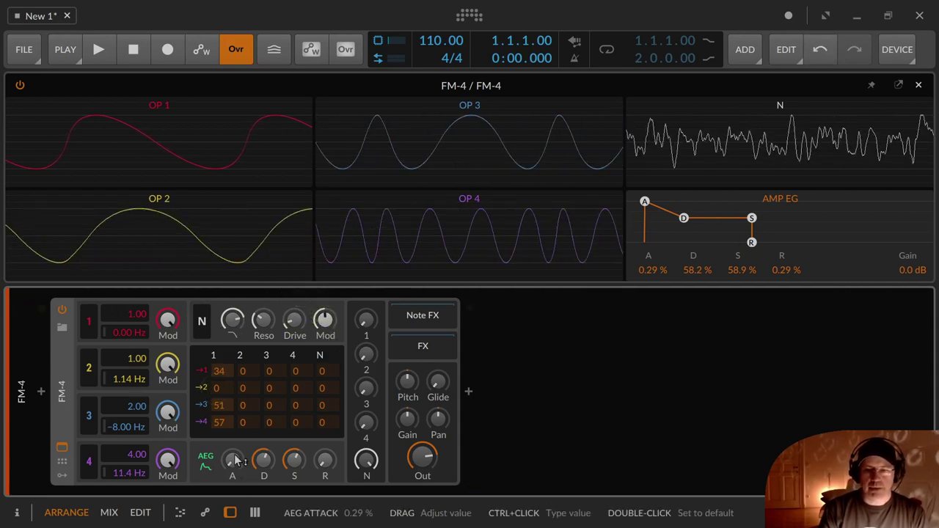
{"action": "left_click_drag", "start_coordinate": [219, 408], "coordinate": [233, 459]}
{"action": "left_click_drag", "start_coordinate": [220, 423], "coordinate": [220, 470]}
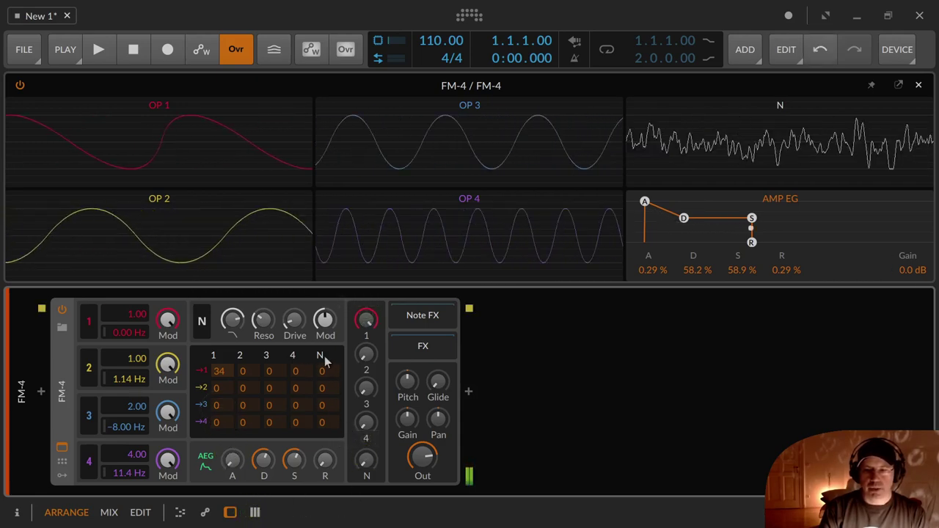
Set the noise modulation of oscillator 1 to 10 with the noise Mod amount at full, and raise the noise filter cutoff.
{"action": "mouse_move", "coordinate": [325, 323]}
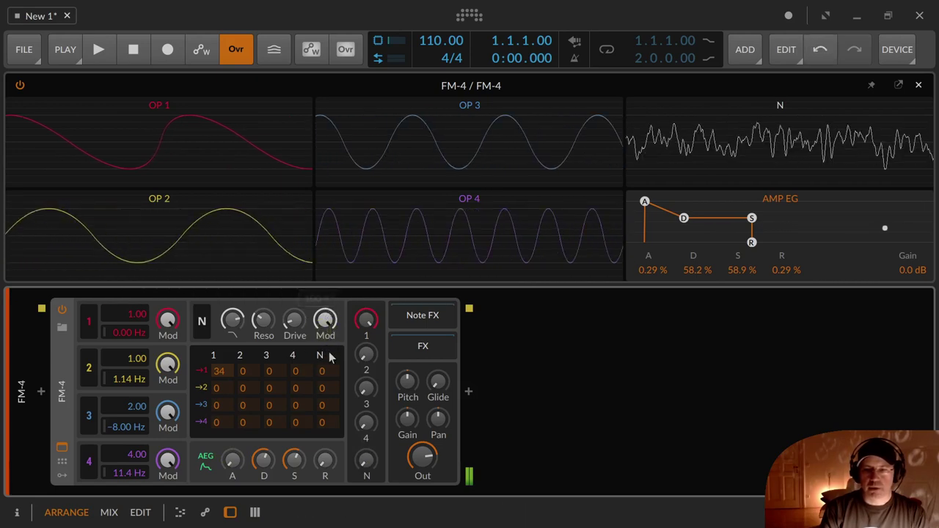
{"action": "left_click_drag", "start_coordinate": [333, 373], "coordinate": [333, 364]}
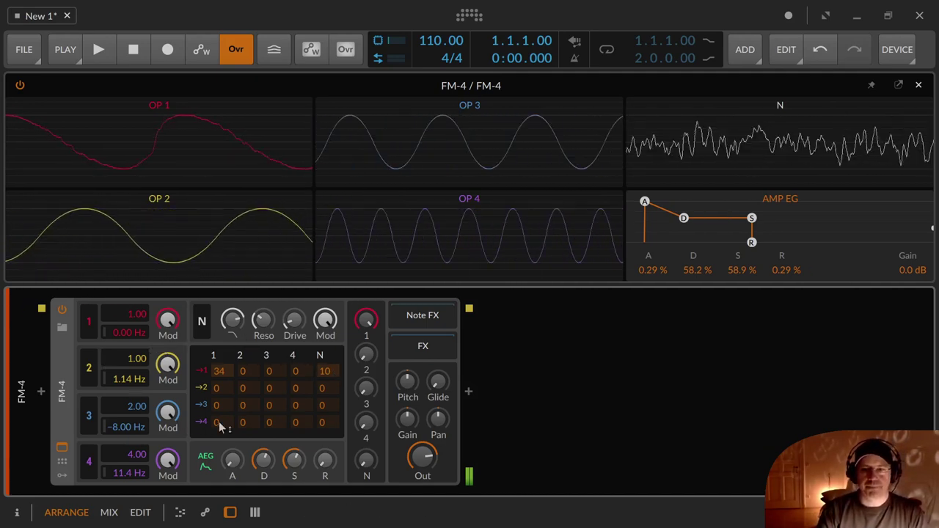
{"action": "mouse_move", "coordinate": [232, 321]}
{"action": "left_click_drag", "start_coordinate": [232, 321], "coordinate": [231, 290]}
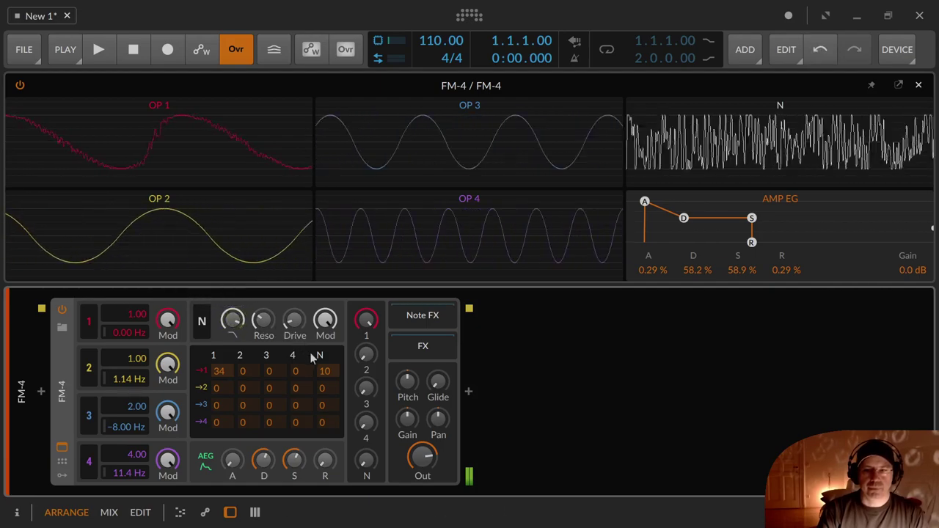
Set the noise modulation of oscillator 1 to 20, and try noise Mod amounts of 30.0 % and 68.0 %.
{"action": "left_click_drag", "start_coordinate": [332, 374], "coordinate": [330, 360]}
{"action": "mouse_move", "coordinate": [325, 321]}
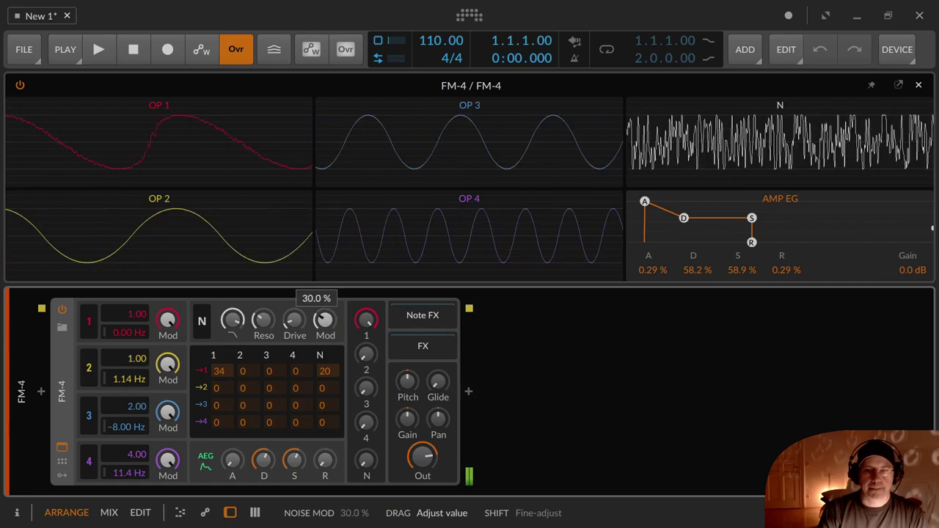
{"action": "left_click_drag", "start_coordinate": [325, 321], "coordinate": [325, 323]}
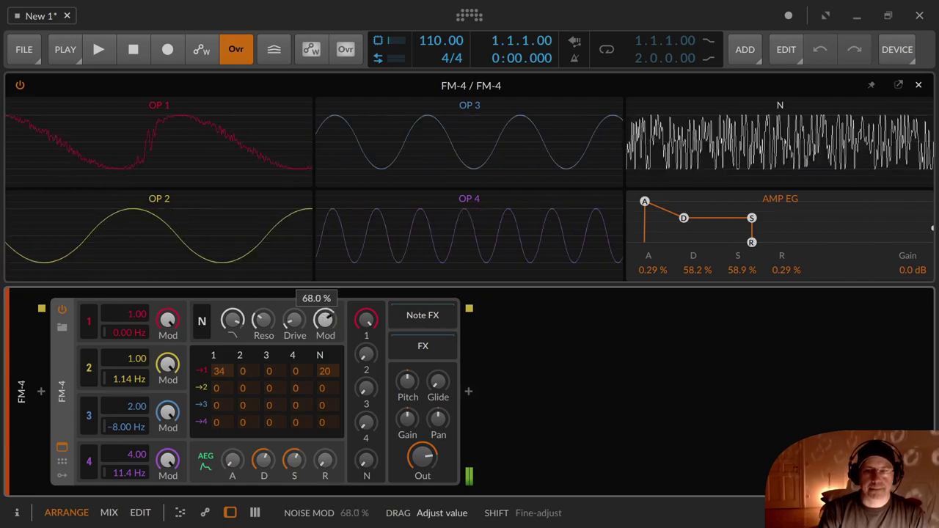
Set the noise modulation of oscillator 1 to 66, and adjust the noise filter to about 778 Hz with a resonance of 16.11.
{"action": "left_click_drag", "start_coordinate": [259, 321], "coordinate": [232, 315]}
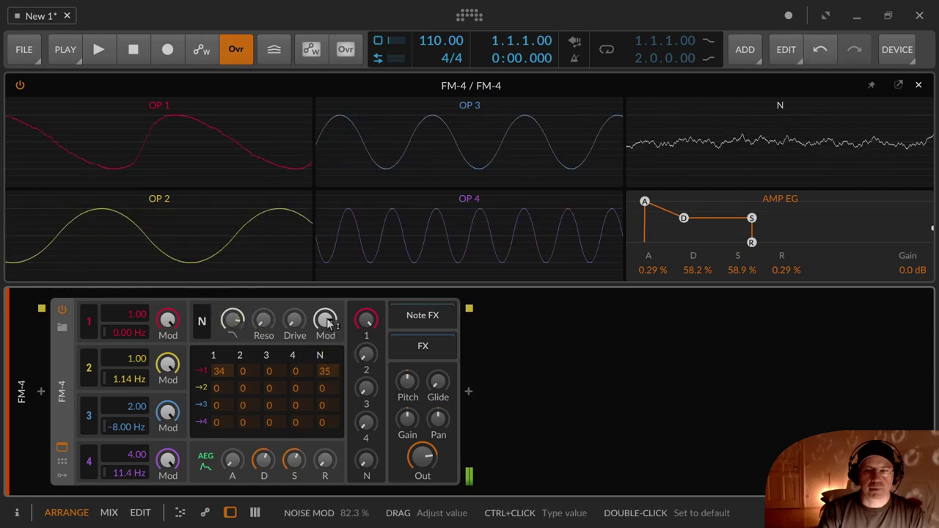
{"action": "left_click_drag", "start_coordinate": [337, 375], "coordinate": [330, 348]}
{"action": "mouse_move", "coordinate": [232, 321]}
{"action": "left_mouse_down"}
{"action": "mouse_move", "coordinate": [232, 278]}
{"action": "mouse_move", "coordinate": [232, 319]}
{"action": "left_mouse_up"}
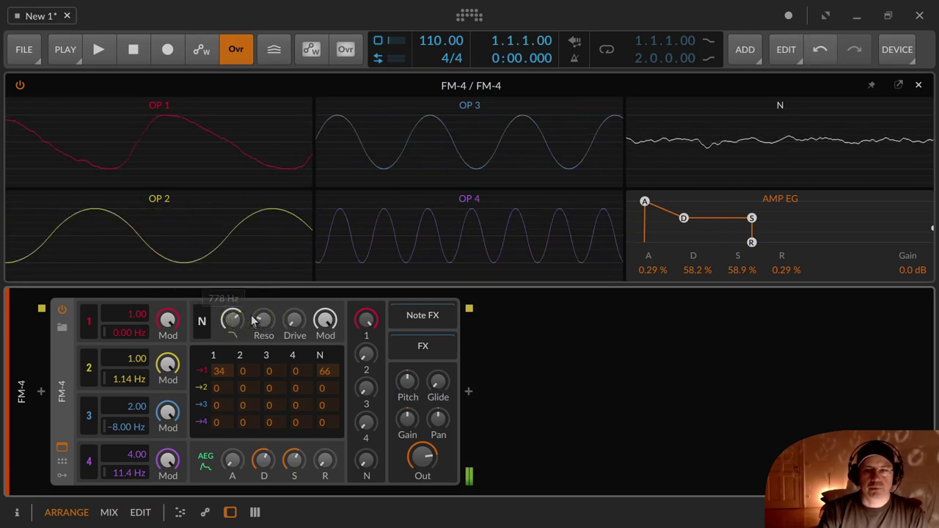
{"action": "mouse_move", "coordinate": [262, 321]}
{"action": "left_mouse_down"}
{"action": "mouse_move", "coordinate": [232, 331]}
{"action": "mouse_move", "coordinate": [261, 312]}
{"action": "left_mouse_up"}
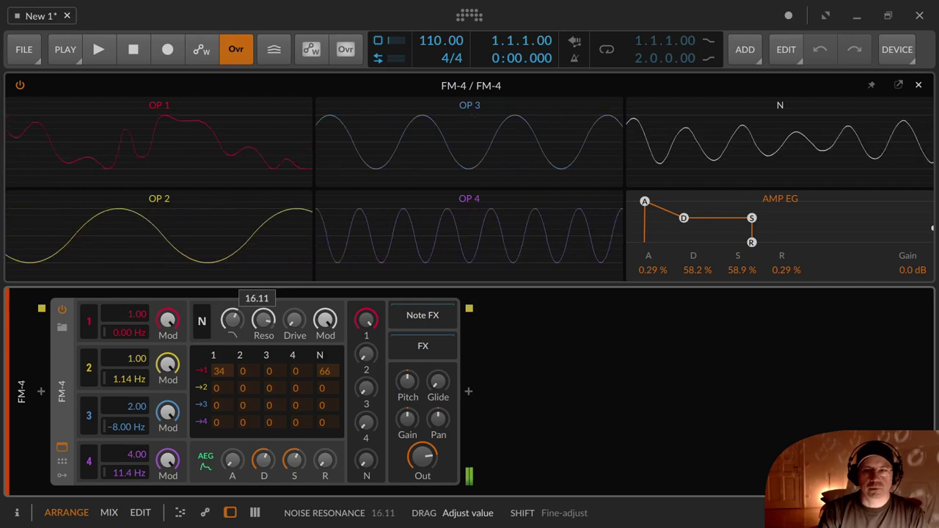
Set the noise modulation of oscillator 1 to 56 and the noise resonance to 9.68, and raise the noise output level.
{"action": "left_click_drag", "start_coordinate": [332, 371], "coordinate": [366, 441]}
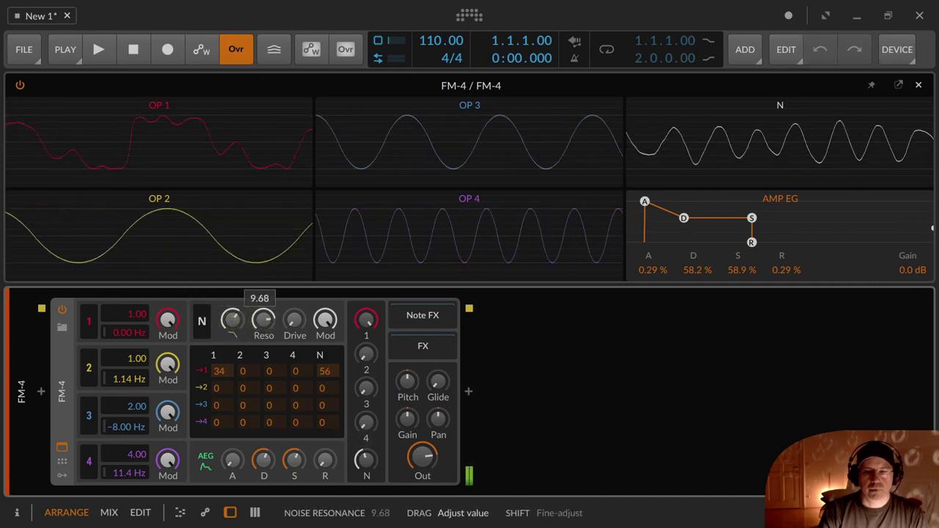
{"action": "left_click_drag", "start_coordinate": [365, 459], "coordinate": [368, 458]}
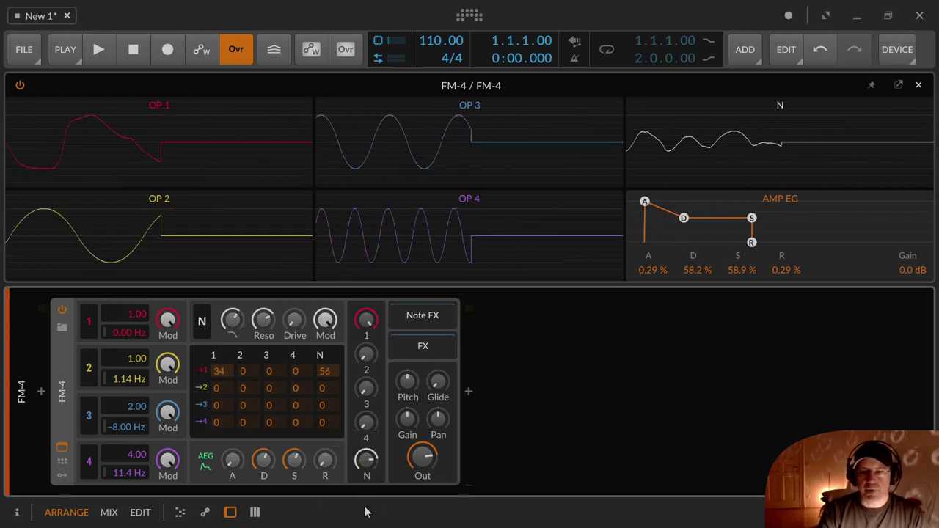
{"action": "left_click_drag", "start_coordinate": [367, 459], "coordinate": [367, 456]}
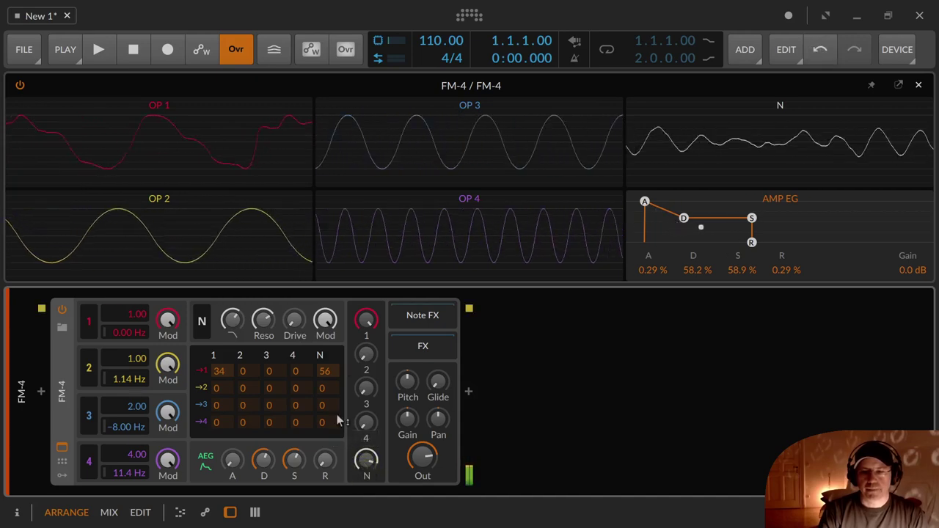
Reduce the noise modulation of oscillator 1 to 31 and set oscillator 1's ratio to 2.00.
{"action": "left_click_drag", "start_coordinate": [324, 370], "coordinate": [321, 394]}
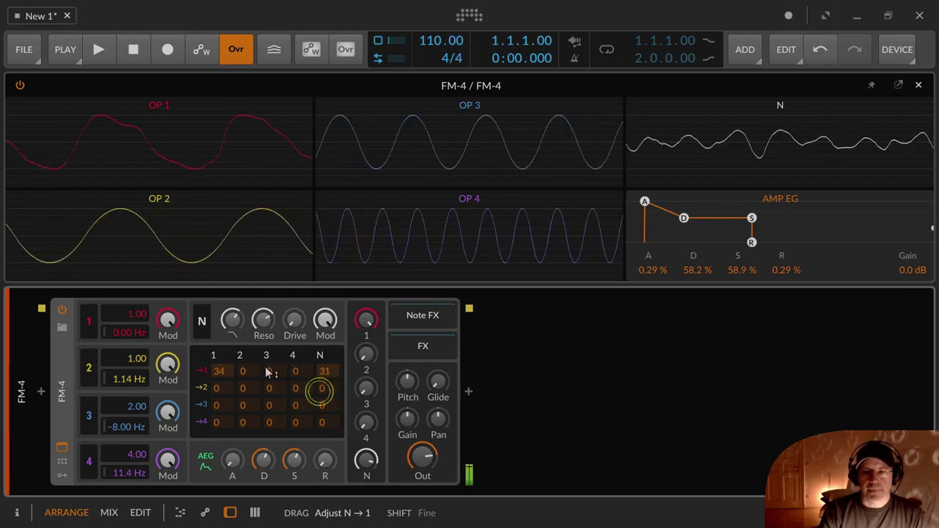
{"action": "left_click_drag", "start_coordinate": [136, 316], "coordinate": [136, 303]}
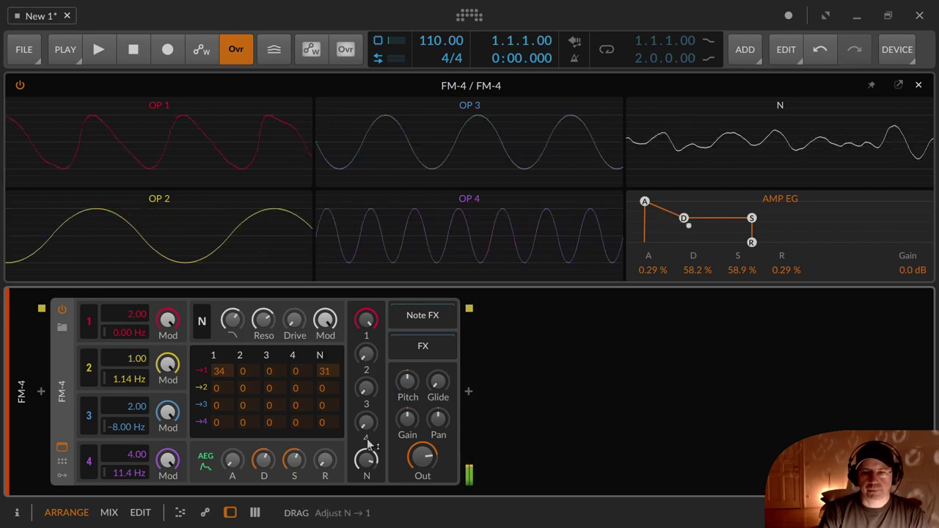
Set the noise modulation of oscillator 1 to 0, raise the noise filter cutoff and lower the noise resonance.
{"action": "left_click_drag", "start_coordinate": [330, 373], "coordinate": [334, 451]}
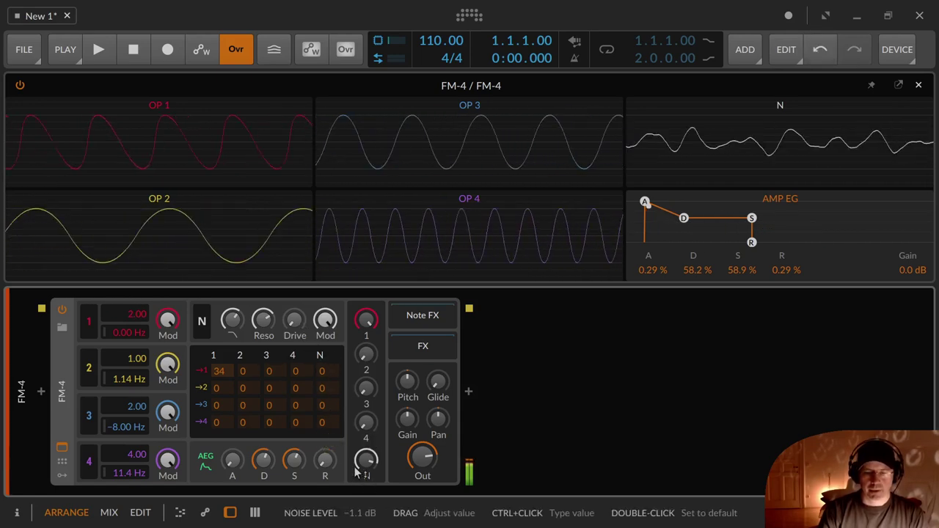
{"action": "left_click_drag", "start_coordinate": [232, 320], "coordinate": [232, 283]}
{"action": "left_click_drag", "start_coordinate": [264, 320], "coordinate": [232, 328]}
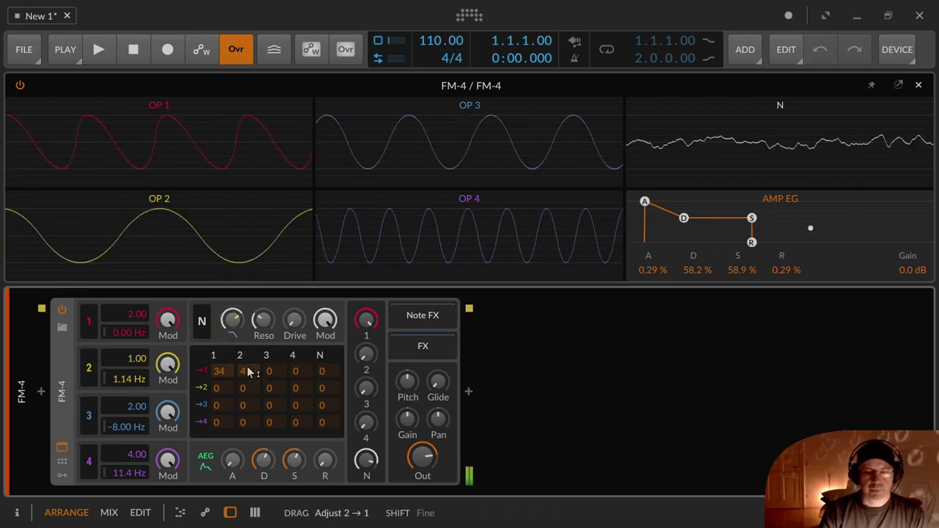
Modulate oscillator 1 by oscillators 2, 3 and 4 at 22, 18 and 23, and set oscillator 4's frequency offset to −6.86 Hz.
{"action": "left_click_drag", "start_coordinate": [248, 373], "coordinate": [244, 354]}
{"action": "left_click_drag", "start_coordinate": [276, 374], "coordinate": [305, 371]}
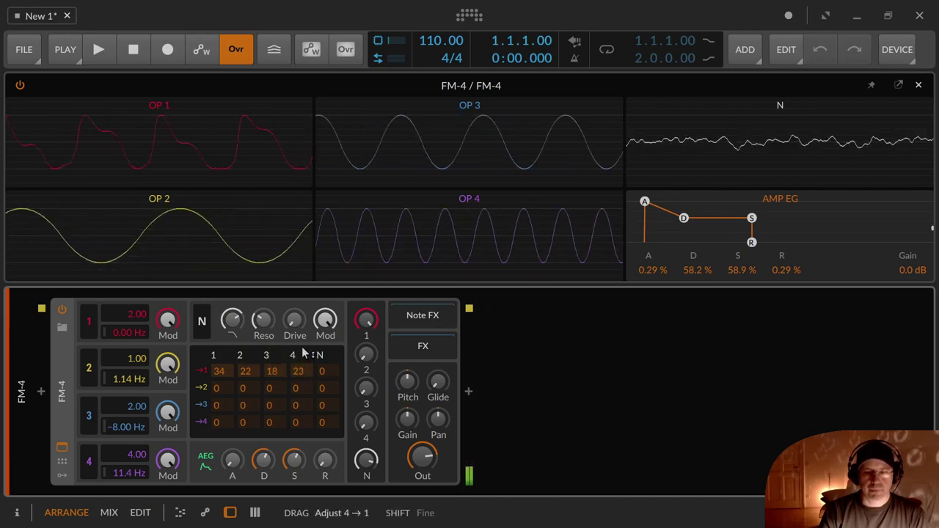
{"action": "left_click_drag", "start_coordinate": [129, 473], "coordinate": [129, 507]}
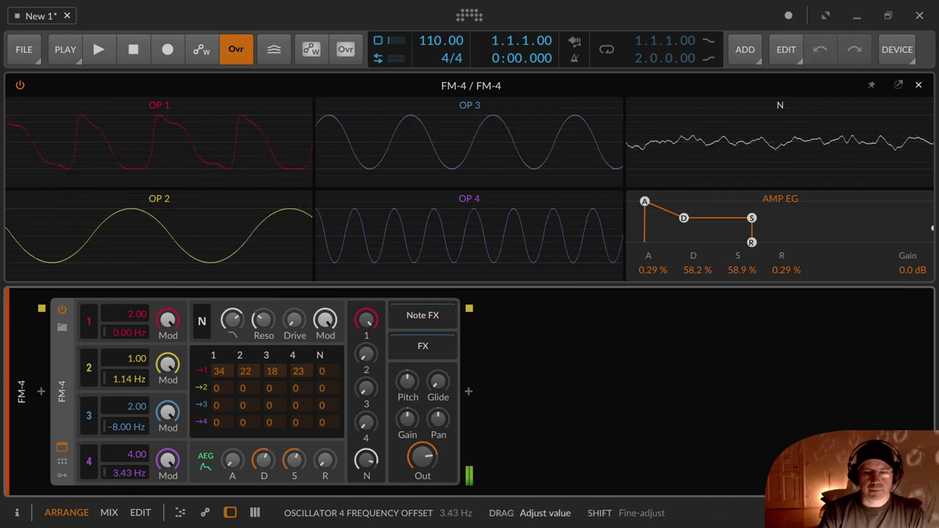
{"action": "left_click_drag", "start_coordinate": [129, 474], "coordinate": [129, 492]}
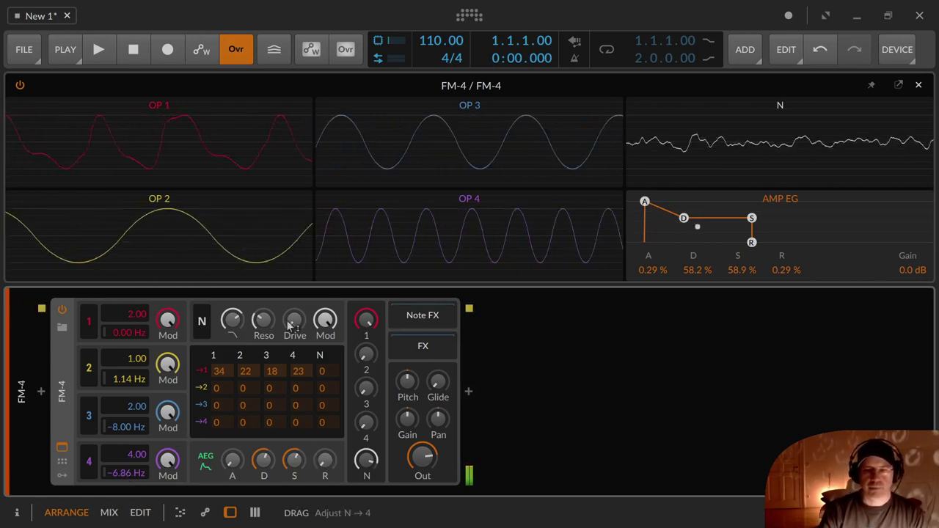
Turn the noise filter and noise output level down, and set the noise modulation of oscillator 1 to 102.
{"action": "mouse_move", "coordinate": [242, 331]}
{"action": "left_mouse_down"}
{"action": "mouse_move", "coordinate": [232, 332]}
{"action": "mouse_move", "coordinate": [232, 345]}
{"action": "mouse_move", "coordinate": [240, 337]}
{"action": "left_mouse_up"}
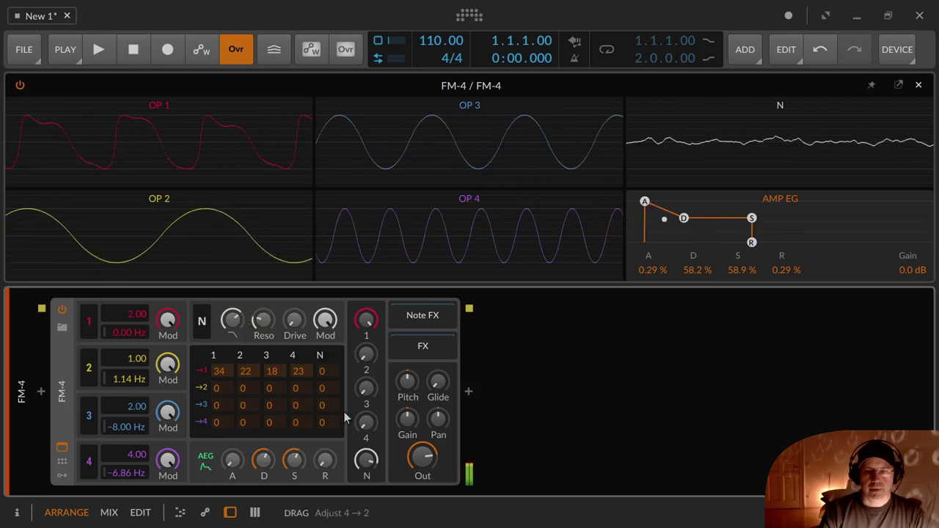
{"action": "left_click_drag", "start_coordinate": [328, 371], "coordinate": [326, 337]}
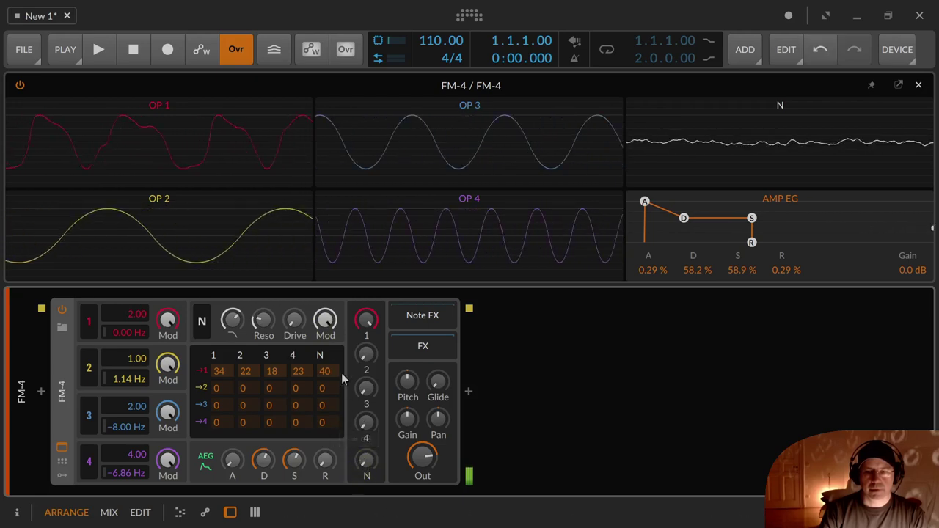
{"action": "left_click_drag", "start_coordinate": [332, 375], "coordinate": [330, 325]}
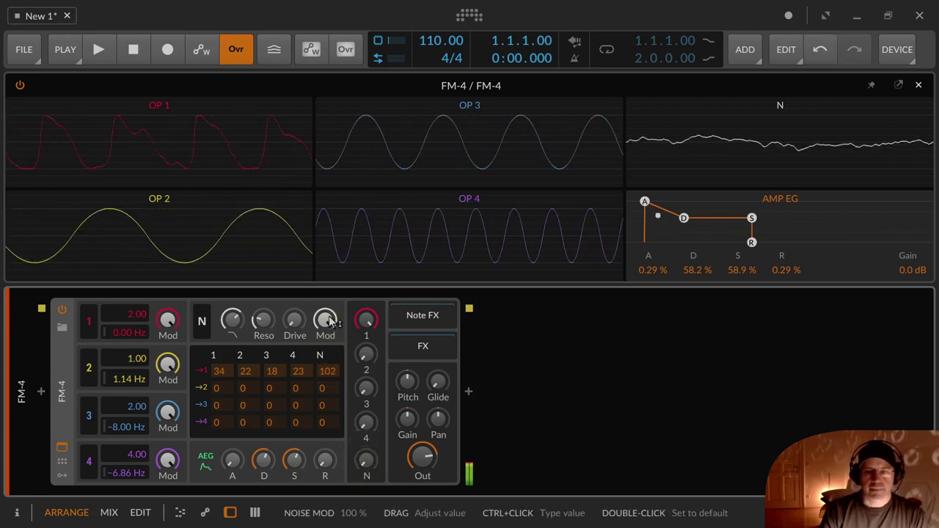
Set oscillator 4's modulation of oscillator 1 to 43 and oscillator 1's self-modulation to 23.
{"action": "left_click_drag", "start_coordinate": [300, 370], "coordinate": [303, 351]}
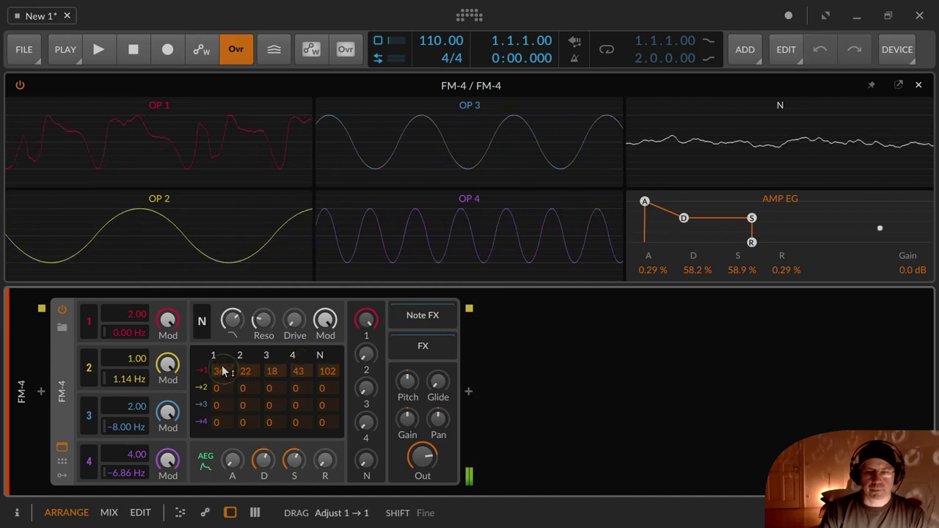
{"action": "left_click_drag", "start_coordinate": [222, 371], "coordinate": [228, 378]}
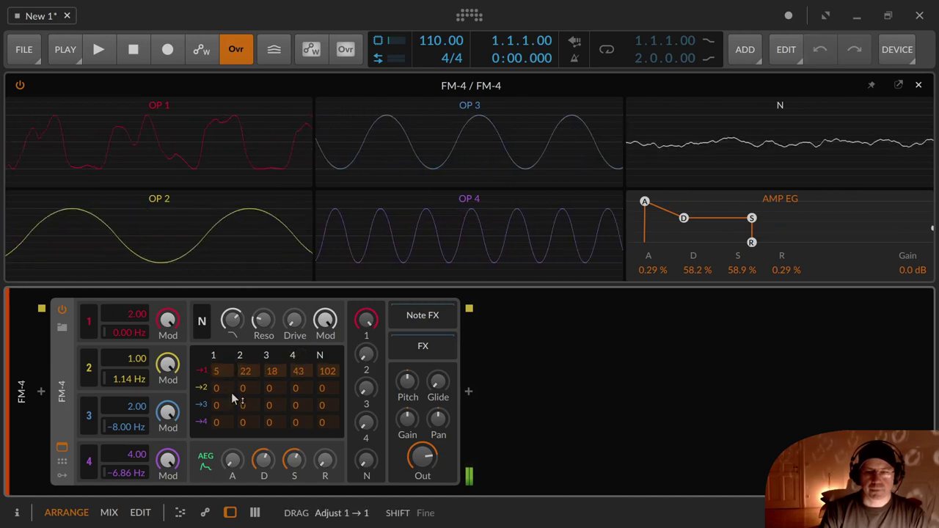
{"action": "left_click_drag", "start_coordinate": [228, 379], "coordinate": [230, 374]}
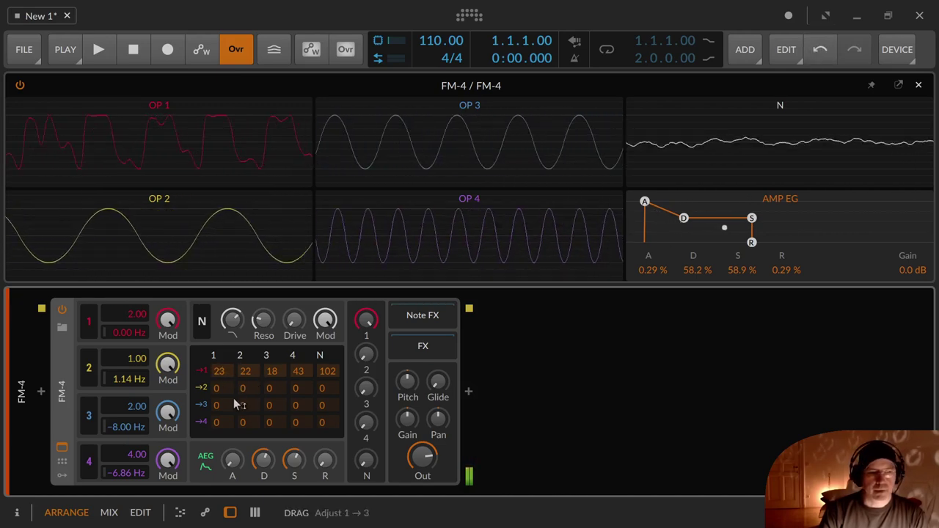
Insert a Delay-2 audio effect after the FM-4 in the device chain.
{"action": "left_click", "coordinate": [465, 391]}
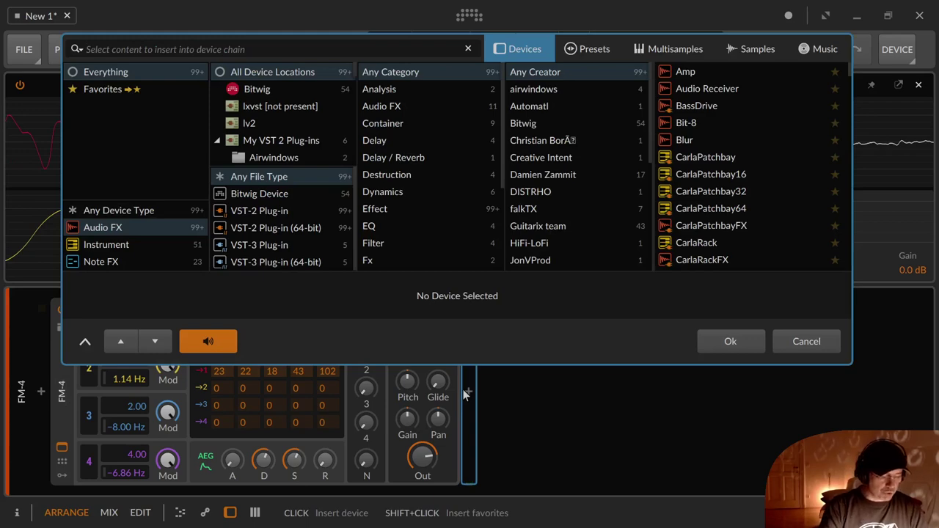
{"action": "type", "text": "del"}
{"action": "key", "text": "Down"}
{"action": "key", "text": "Down"}
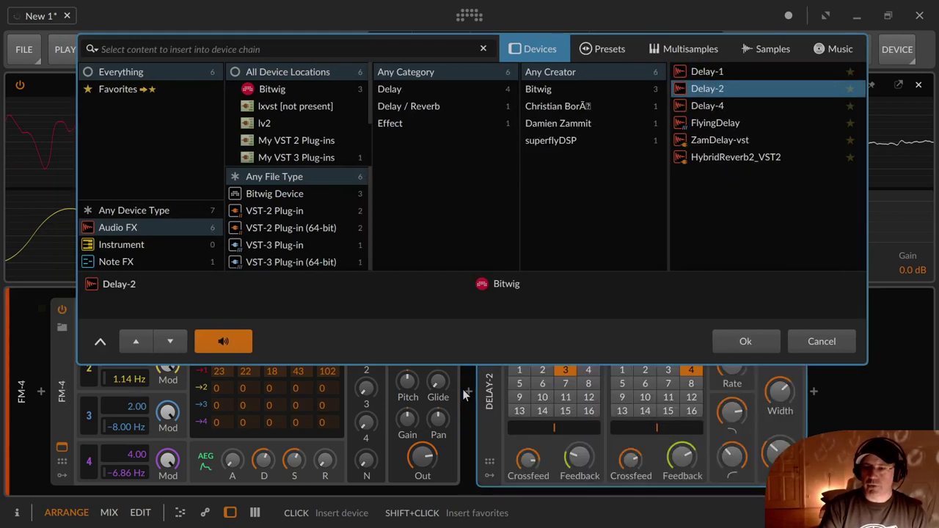
{"action": "key", "text": "Return"}
Insert the Bitwig Reverb after the Delay-2 device.
{"action": "left_click", "coordinate": [814, 393]}
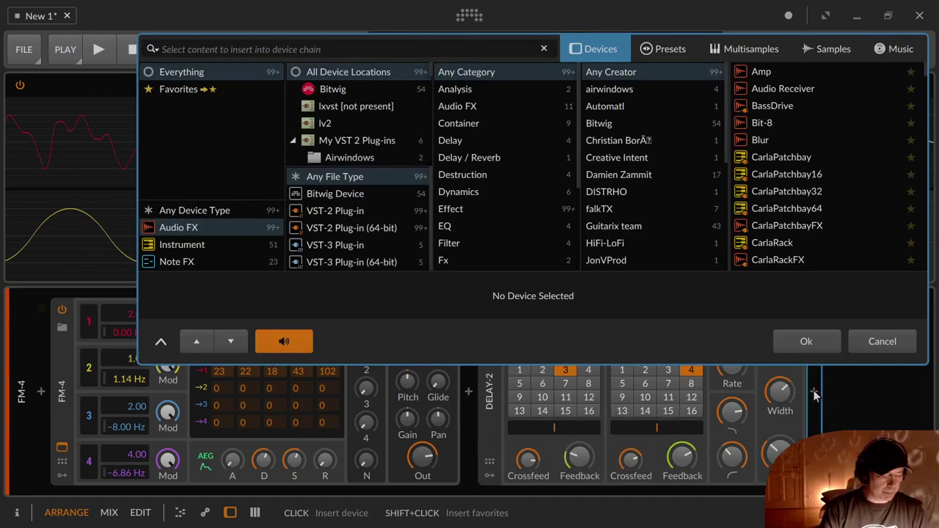
{"action": "type", "text": "reverb"}
{"action": "key", "text": "Down"}
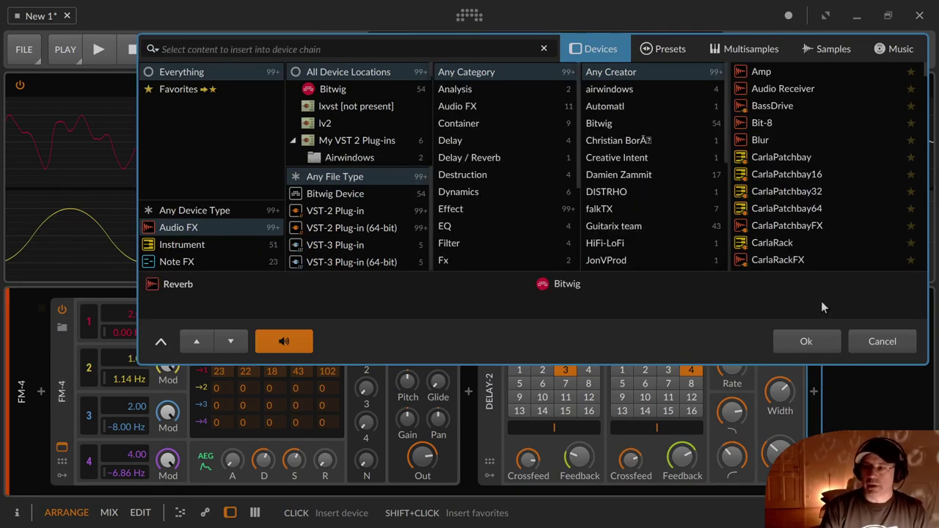
{"action": "key", "text": "Return"}
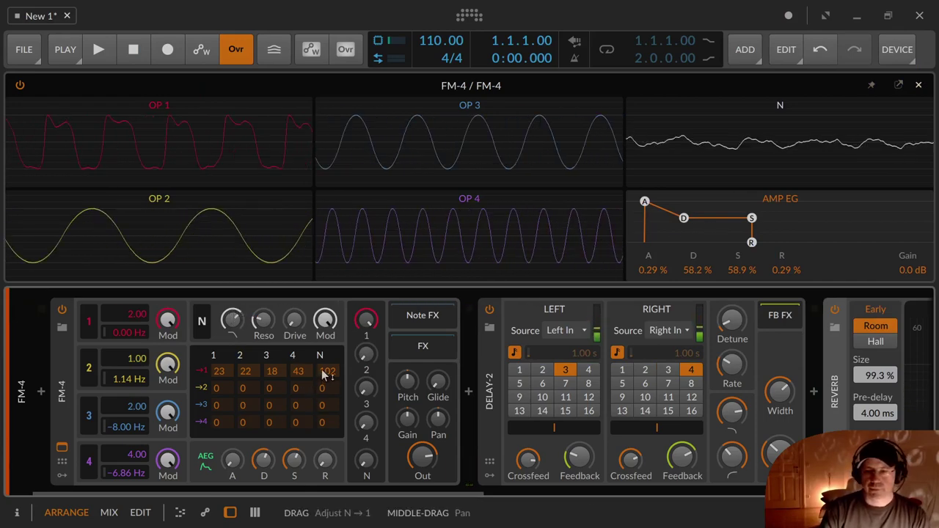
Set all the modulation amounts feeding oscillator 1, including noise and self-modulation, back to 0.
{"action": "left_click_drag", "start_coordinate": [328, 374], "coordinate": [335, 447]}
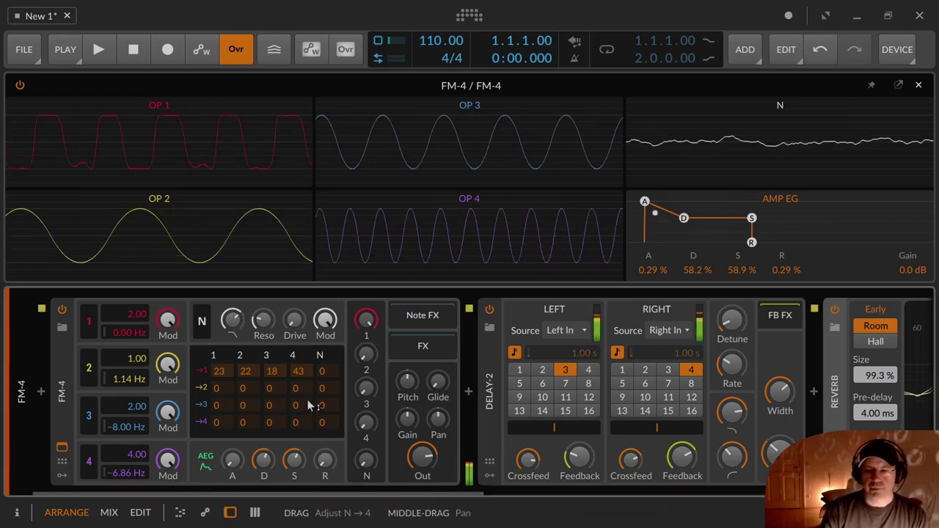
{"action": "left_click_drag", "start_coordinate": [298, 372], "coordinate": [299, 418]}
{"action": "left_click_drag", "start_coordinate": [281, 367], "coordinate": [282, 422]}
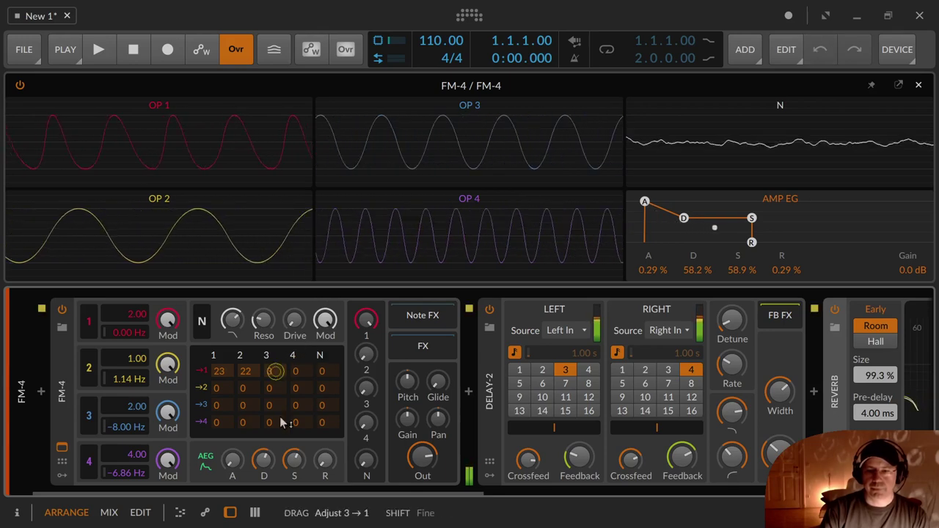
{"action": "left_click_drag", "start_coordinate": [240, 372], "coordinate": [226, 433]}
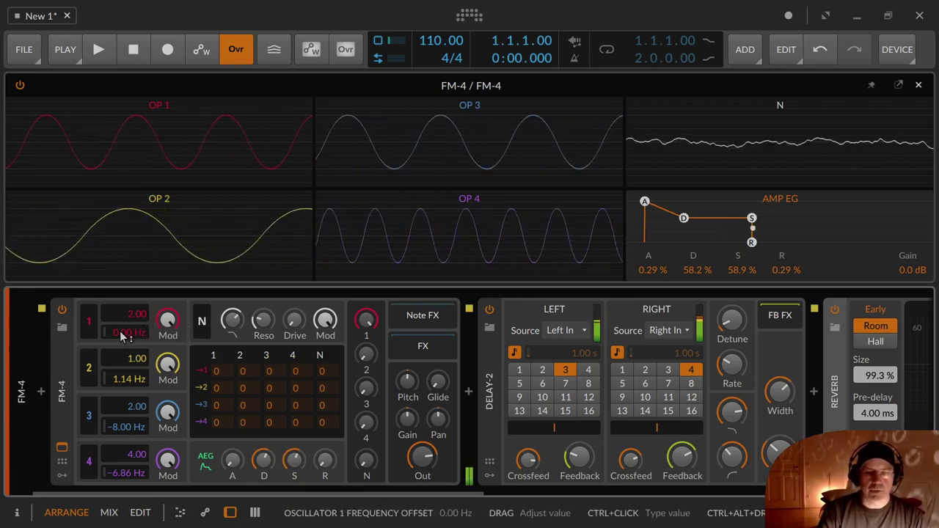
Set oscillator 1's offset to 4.00 Hz, oscillator 2's offset to 0.57 Hz and oscillator 2's modulation of oscillator 1 to 35.
{"action": "left_click_drag", "start_coordinate": [124, 335], "coordinate": [123, 335]}
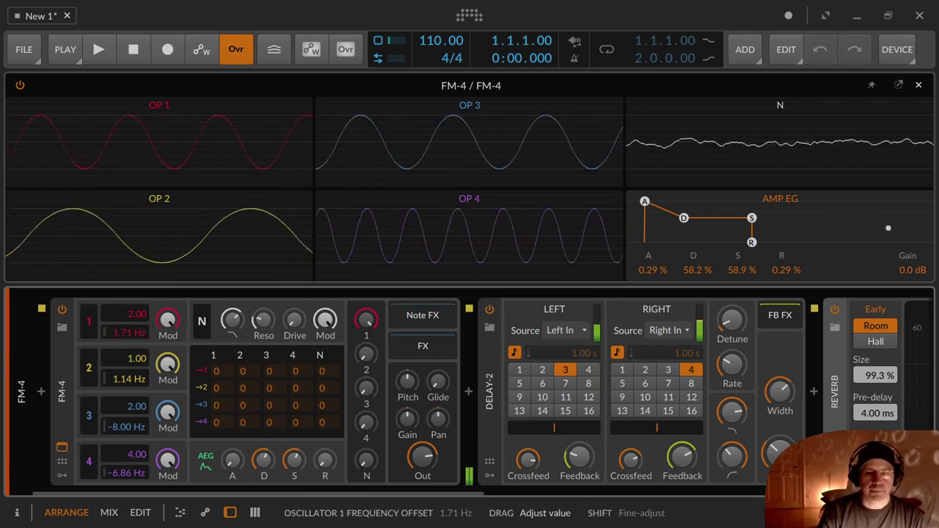
{"action": "left_click_drag", "start_coordinate": [124, 335], "coordinate": [123, 335]}
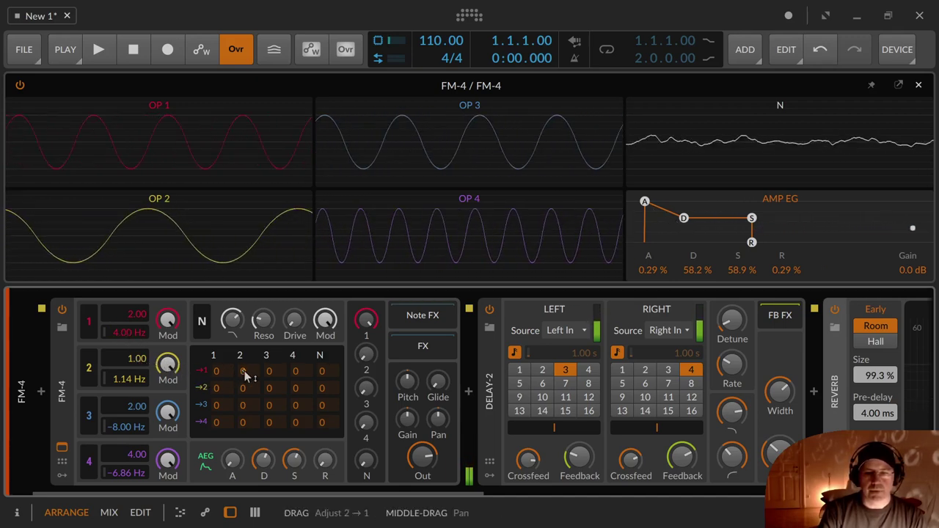
{"action": "left_click_drag", "start_coordinate": [245, 371], "coordinate": [243, 368]}
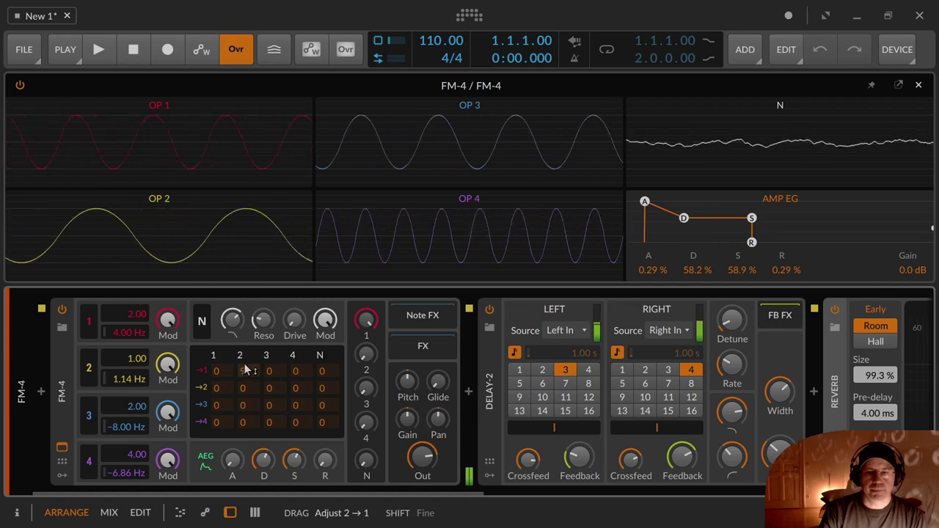
{"action": "mouse_move", "coordinate": [128, 379]}
{"action": "left_mouse_down"}
{"action": "mouse_move", "coordinate": [128, 396]}
{"action": "mouse_move", "coordinate": [128, 367]}
{"action": "left_mouse_up"}
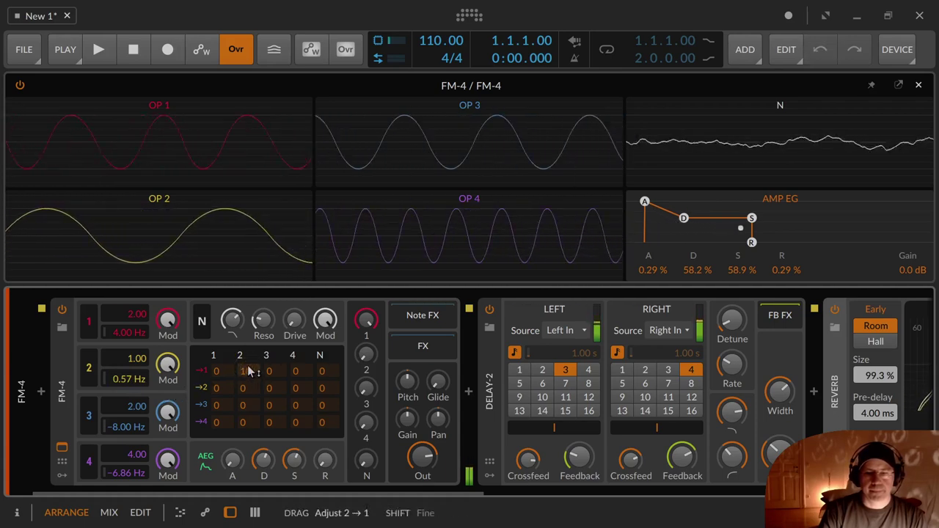
{"action": "left_click_drag", "start_coordinate": [248, 365], "coordinate": [248, 350]}
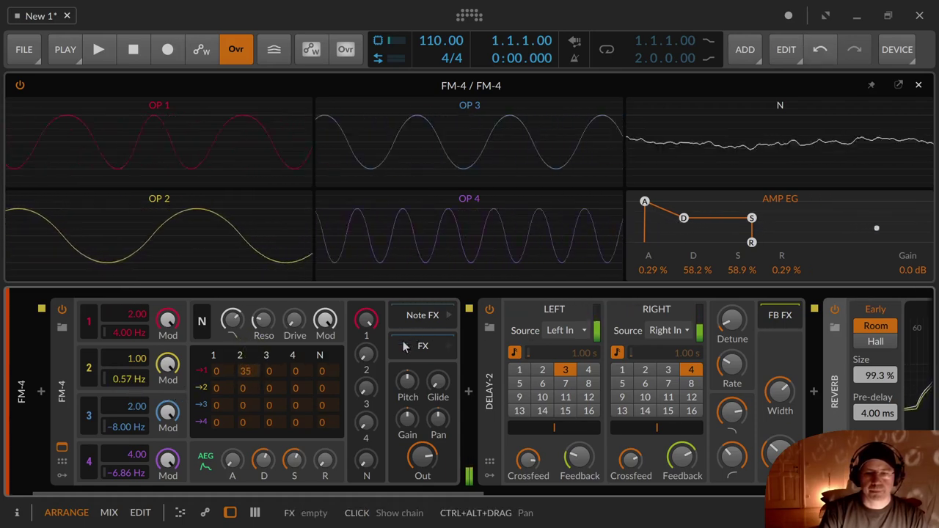
Raise the output levels of oscillators 2 and 3, and reset oscillator 3's frequency offset to 0.00 Hz.
{"action": "mouse_move", "coordinate": [366, 355]}
{"action": "left_mouse_down"}
{"action": "mouse_move", "coordinate": [366, 340]}
{"action": "mouse_move", "coordinate": [366, 353]}
{"action": "left_mouse_up"}
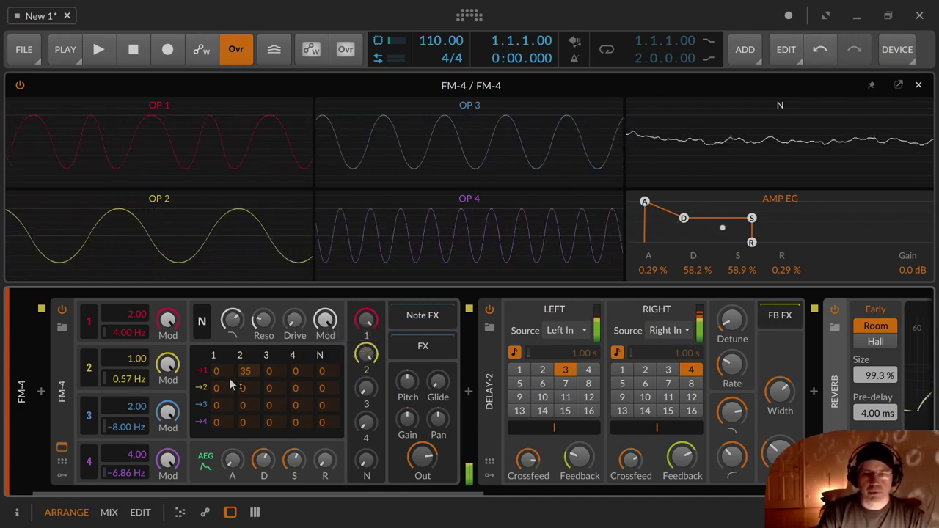
{"action": "left_click_drag", "start_coordinate": [374, 393], "coordinate": [374, 379]}
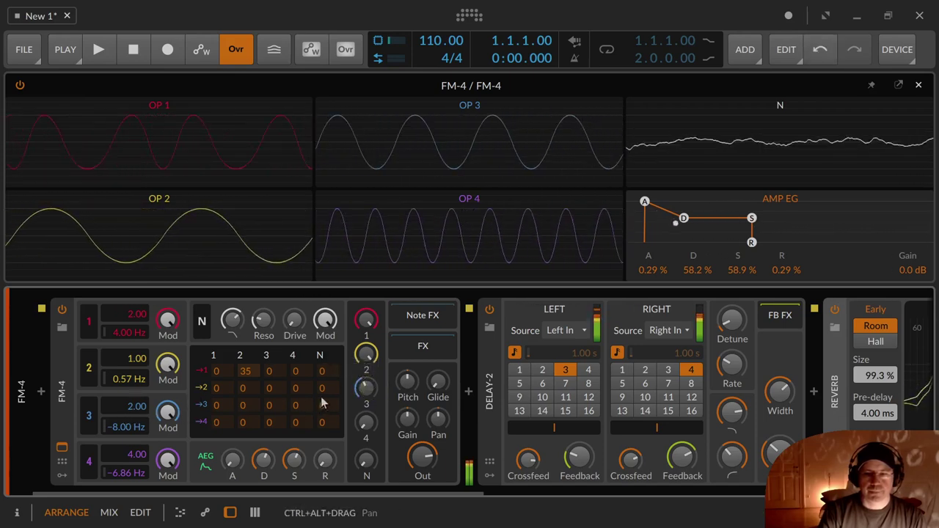
{"action": "left_click_drag", "start_coordinate": [119, 428], "coordinate": [121, 434]}
{"action": "double_click", "coordinate": [121, 434]}
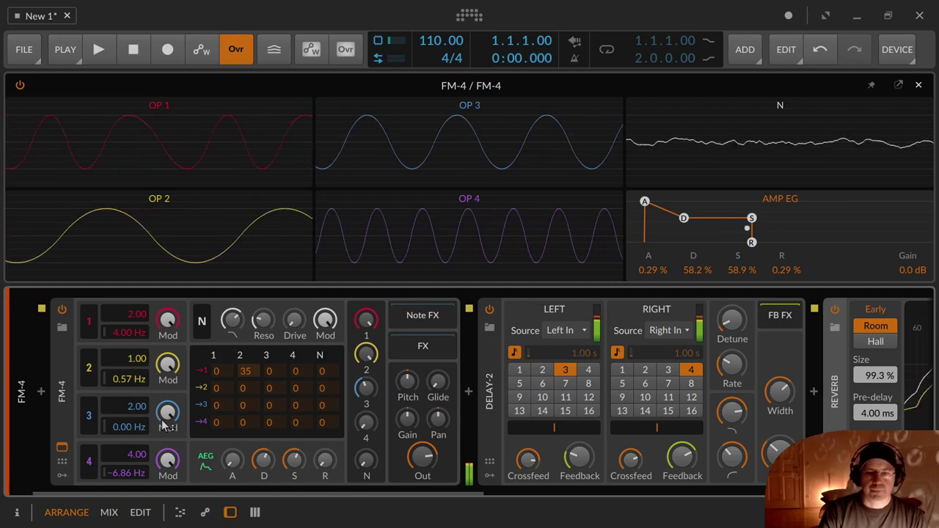
Try a ratio of 2.21 on oscillator 3, raise its output level, and set the ratio back to 2.00.
{"action": "left_click_drag", "start_coordinate": [145, 410], "coordinate": [144, 411]}
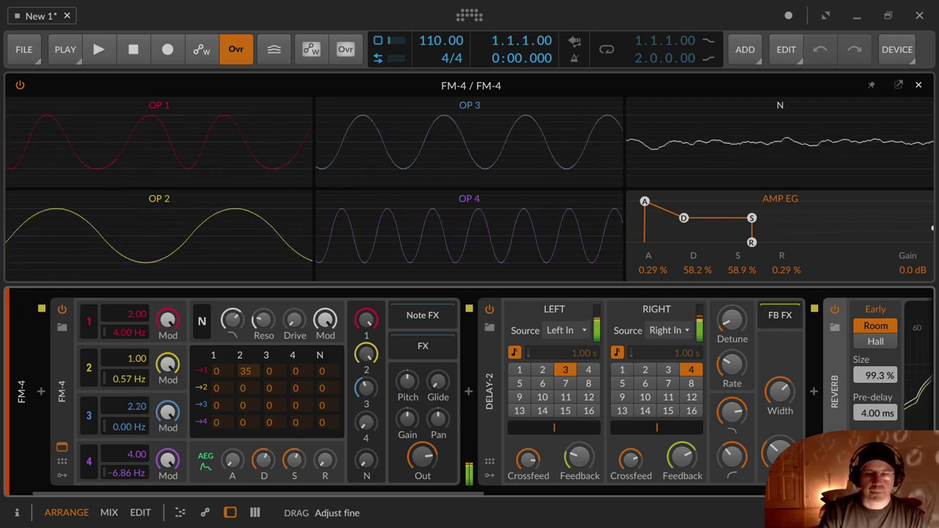
{"action": "left_click_drag", "start_coordinate": [144, 410], "coordinate": [145, 410]}
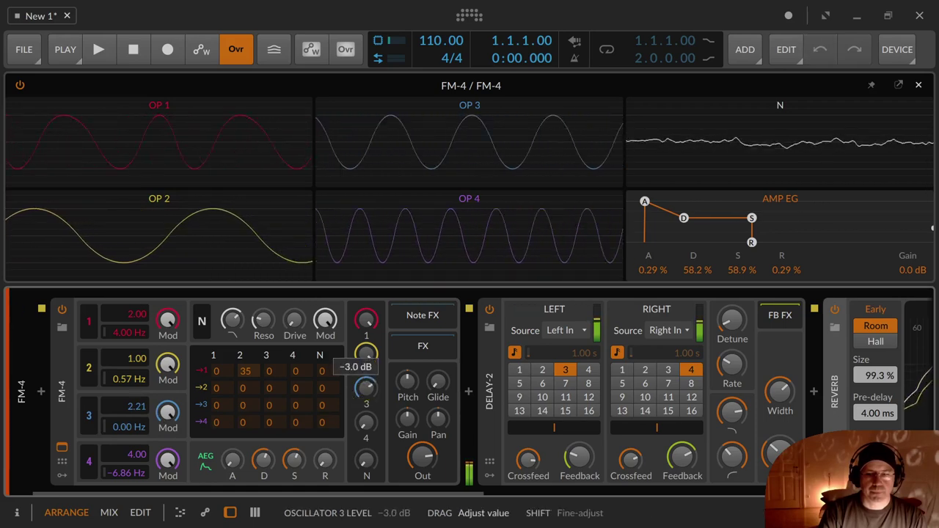
{"action": "left_click_drag", "start_coordinate": [366, 388], "coordinate": [366, 383]}
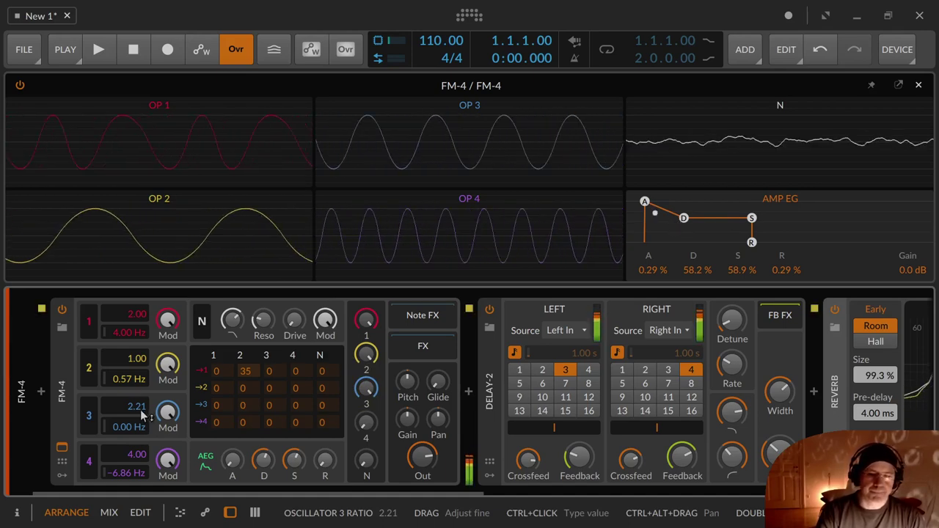
{"action": "mouse_move", "coordinate": [140, 409]}
{"action": "left_mouse_down"}
{"action": "mouse_move", "coordinate": [140, 424]}
{"action": "mouse_move", "coordinate": [141, 415]}
{"action": "left_mouse_up"}
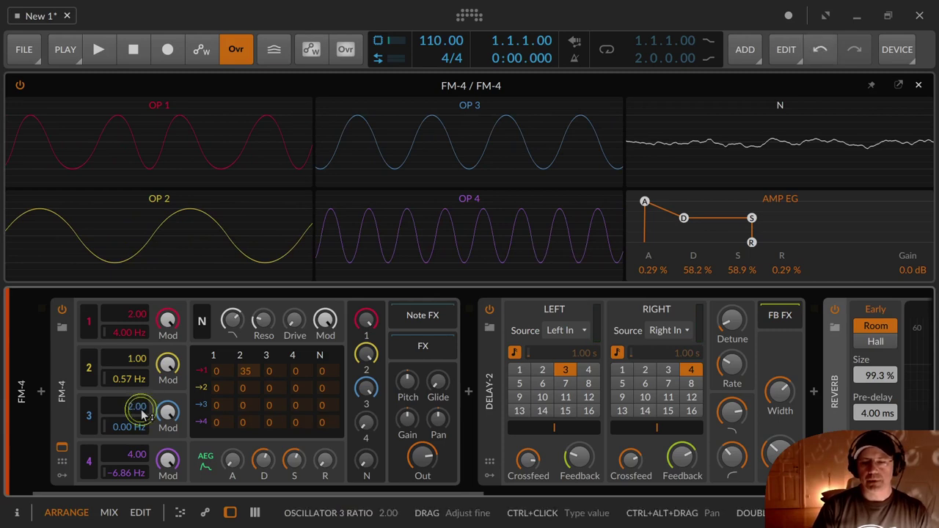